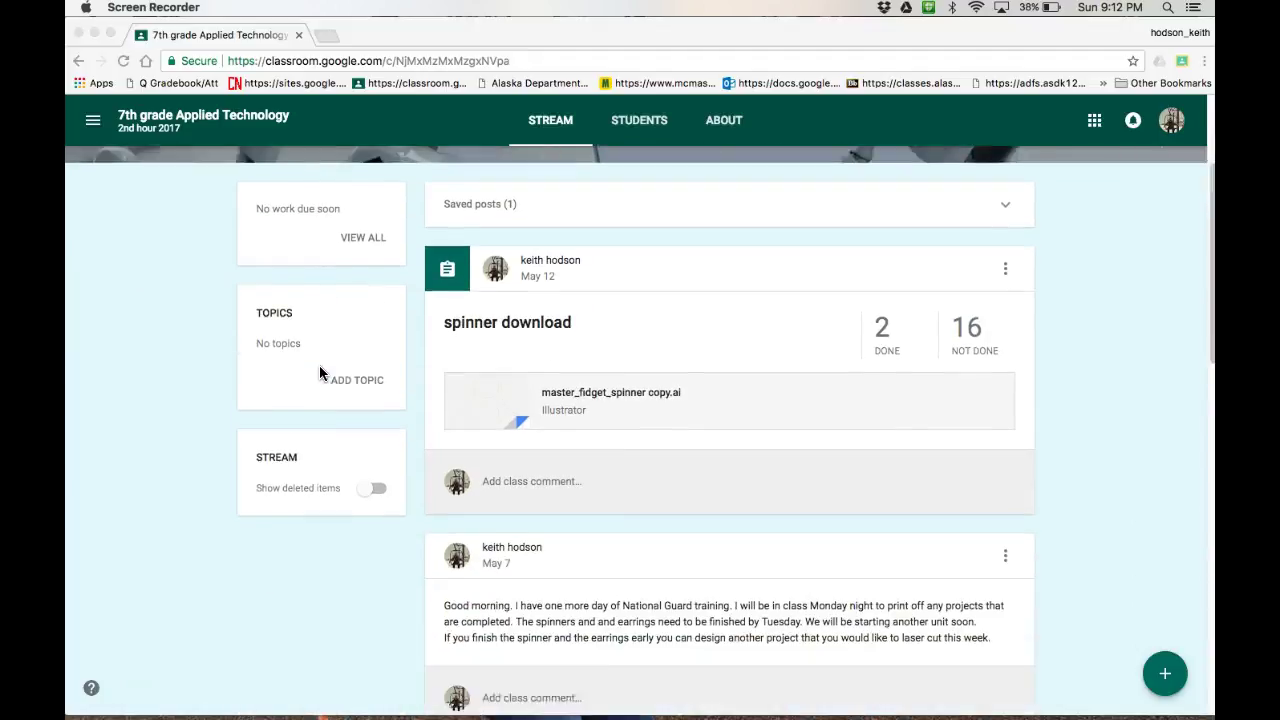
- Find the spinner 2017 assignment in the class stream and open its spinner template2017hodson.ai attachment
scroll(320, 372, "down", 5)
scroll(319, 372, "up", 3)
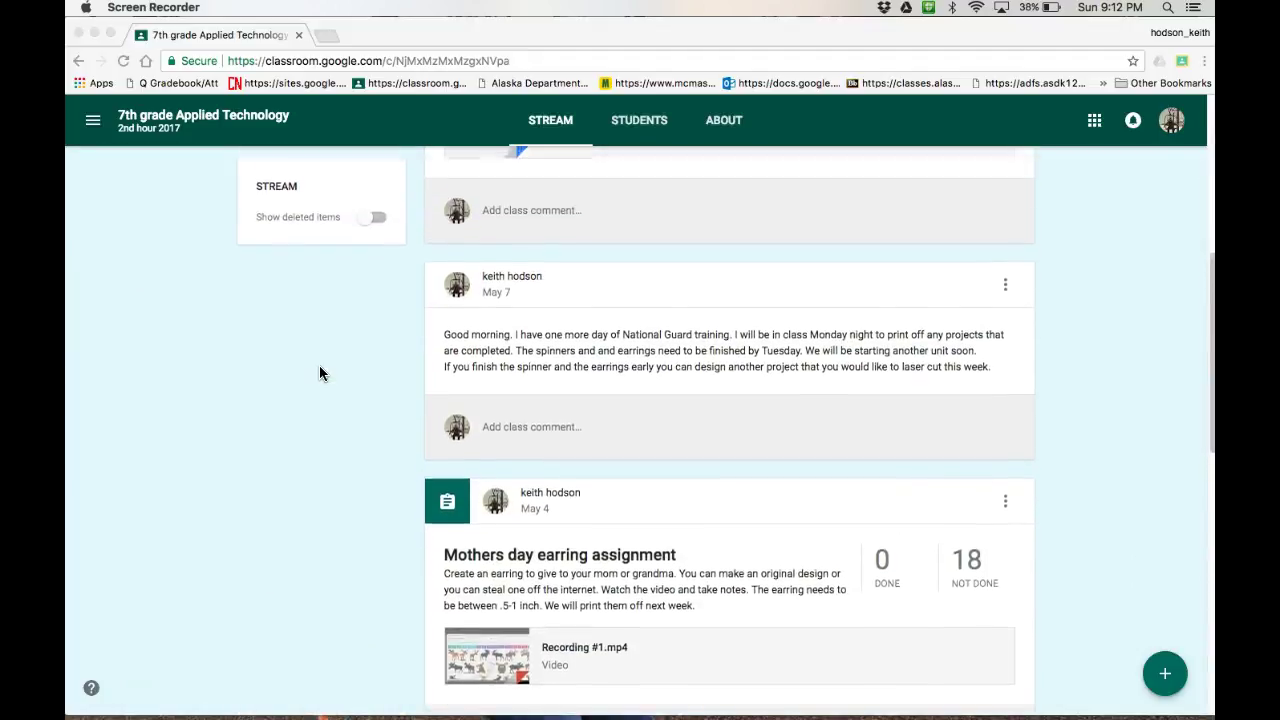
scroll(320, 373, "up", 2)
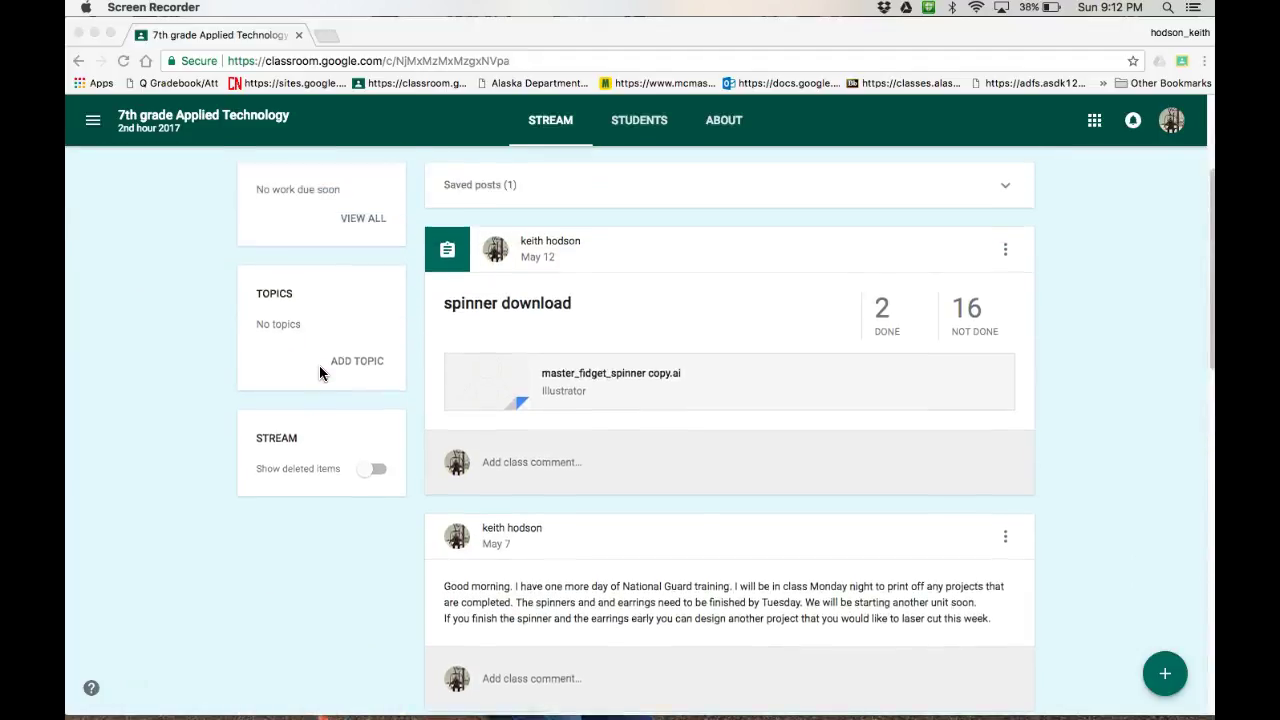
scroll(320, 373, "down", 3)
scroll(320, 372, "down", 1)
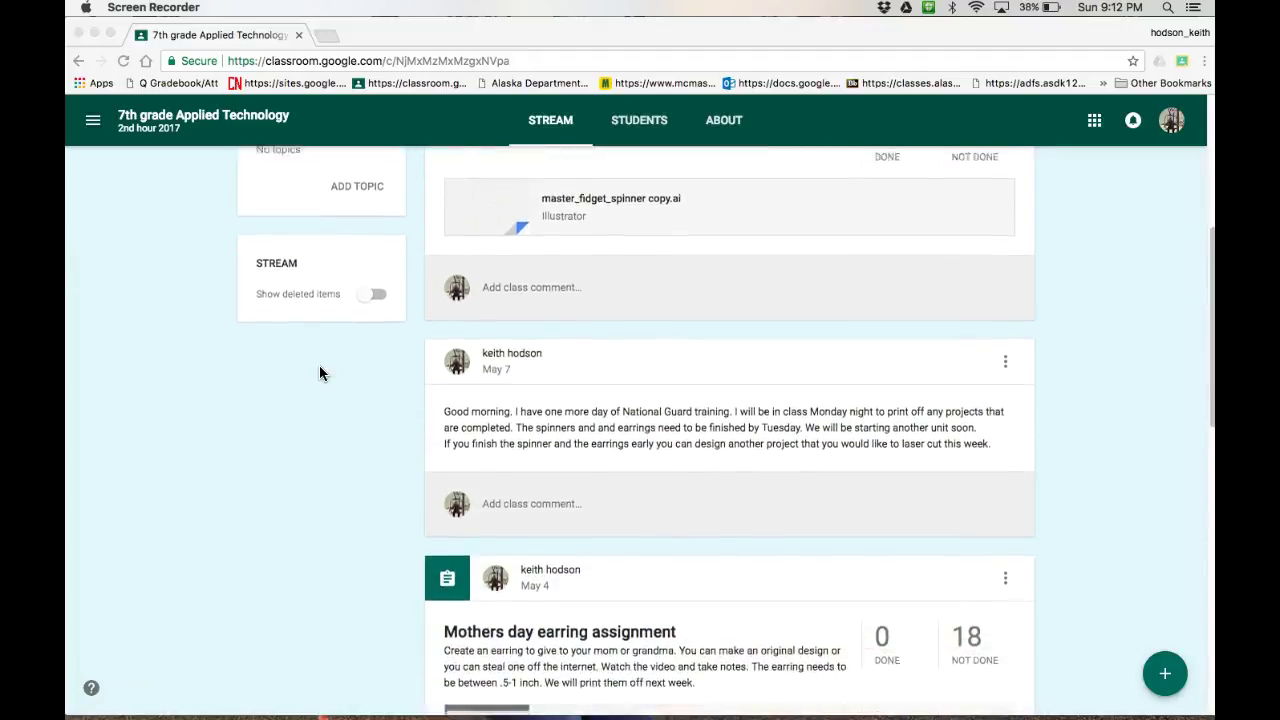
scroll(320, 372, "up", 5)
scroll(319, 372, "down", 5)
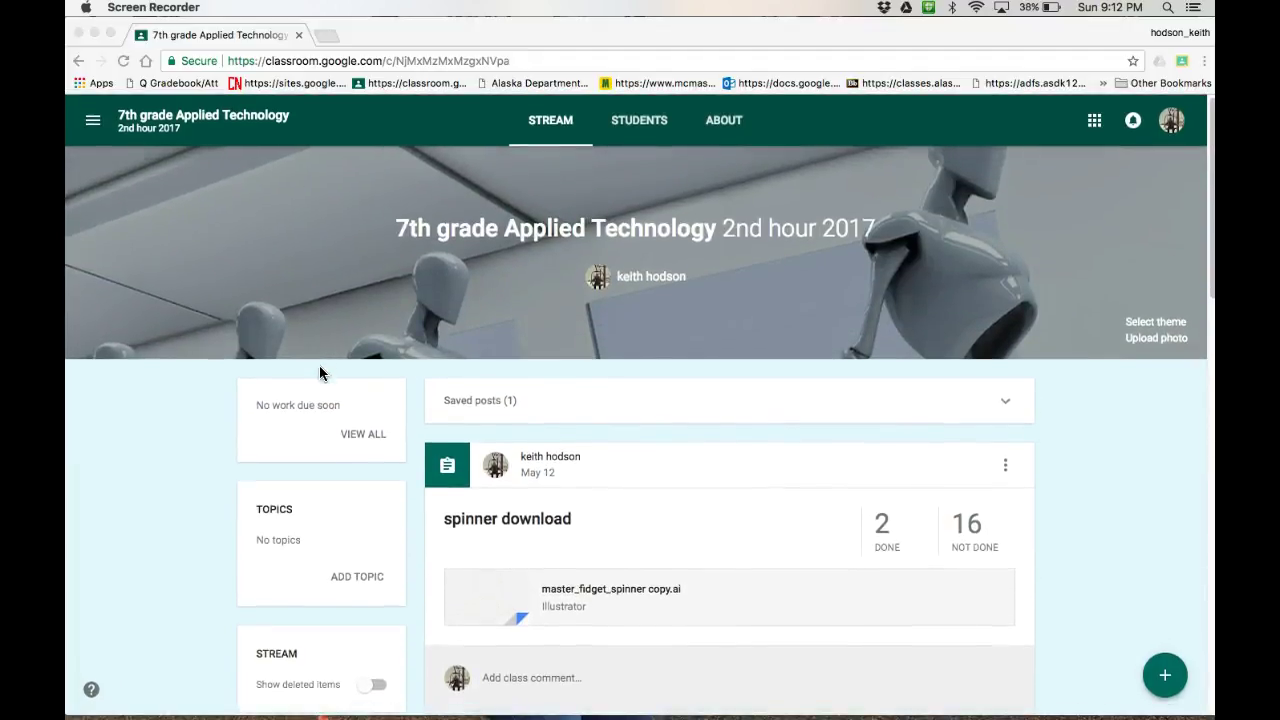
scroll(319, 368, "down", 7)
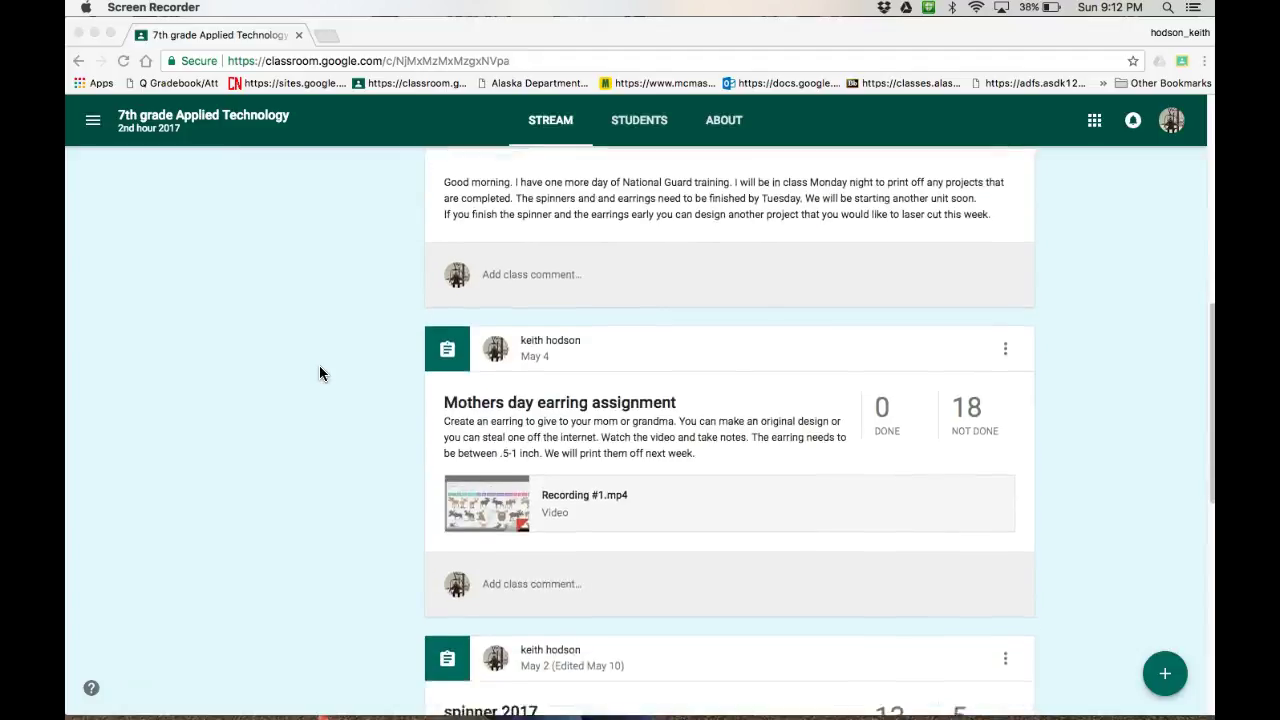
scroll(320, 373, "down", 3)
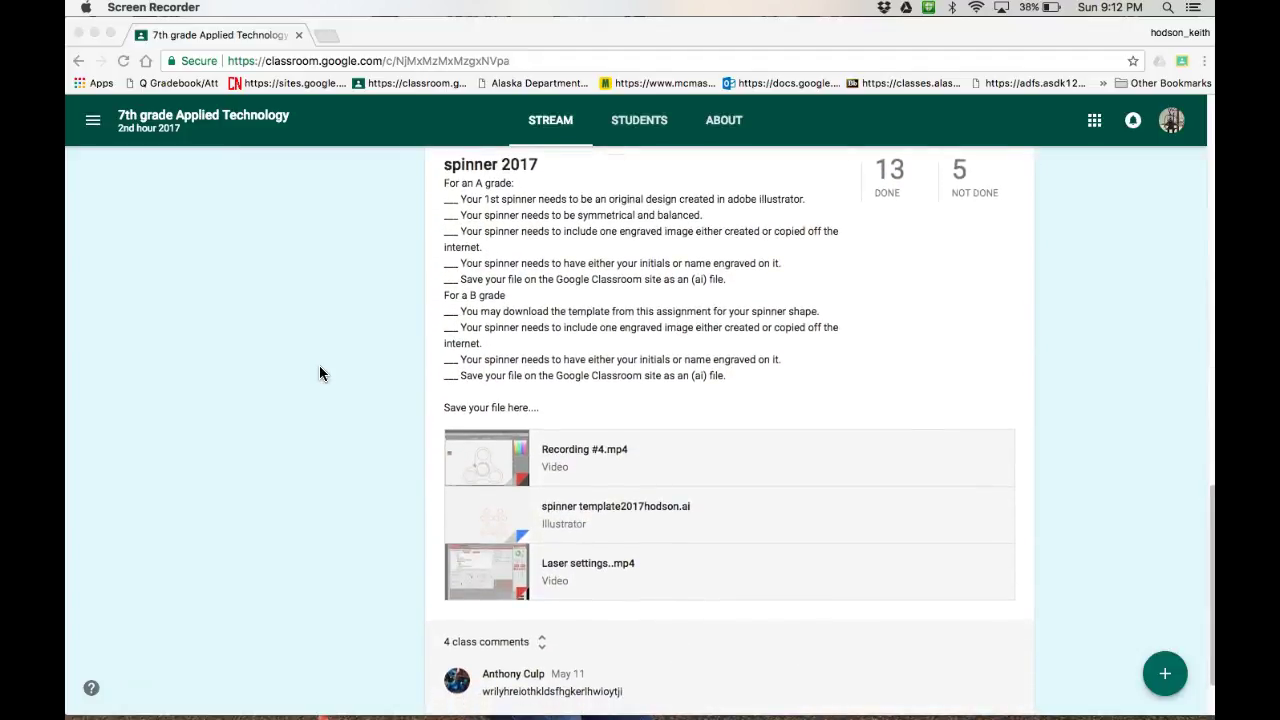
scroll(320, 373, "down", 2)
left_click(540, 447)
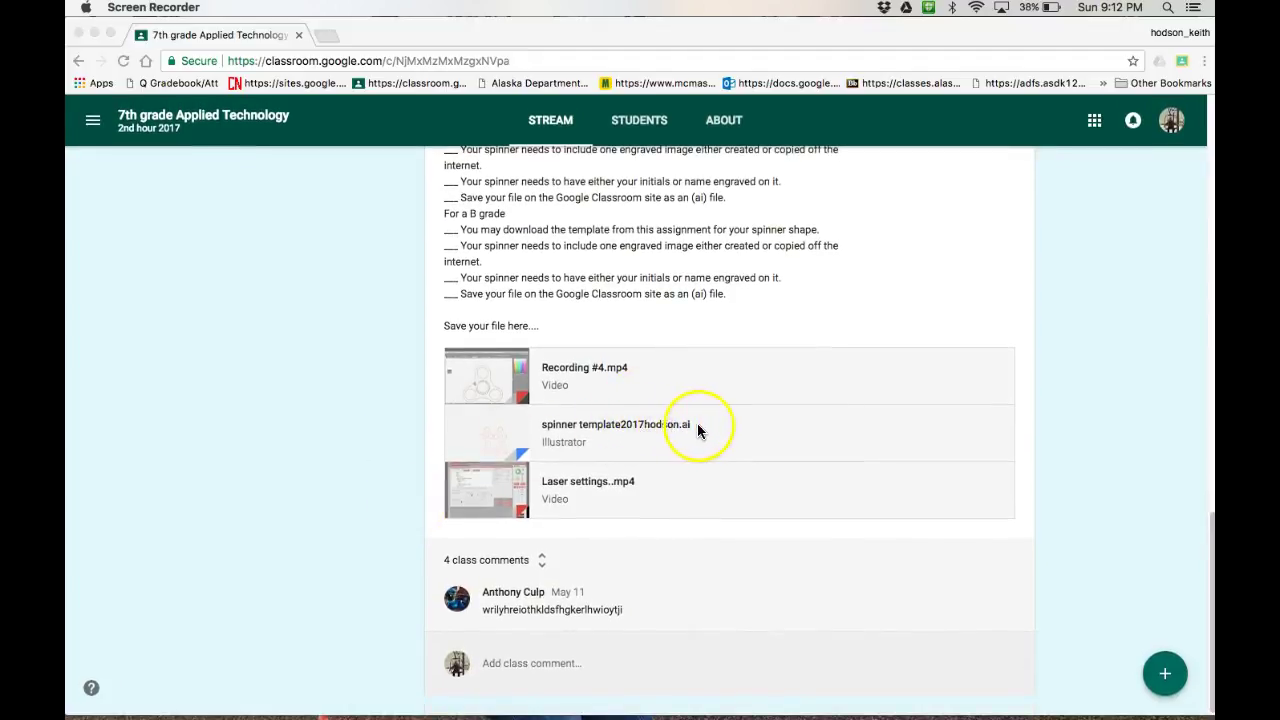
left_click(572, 426)
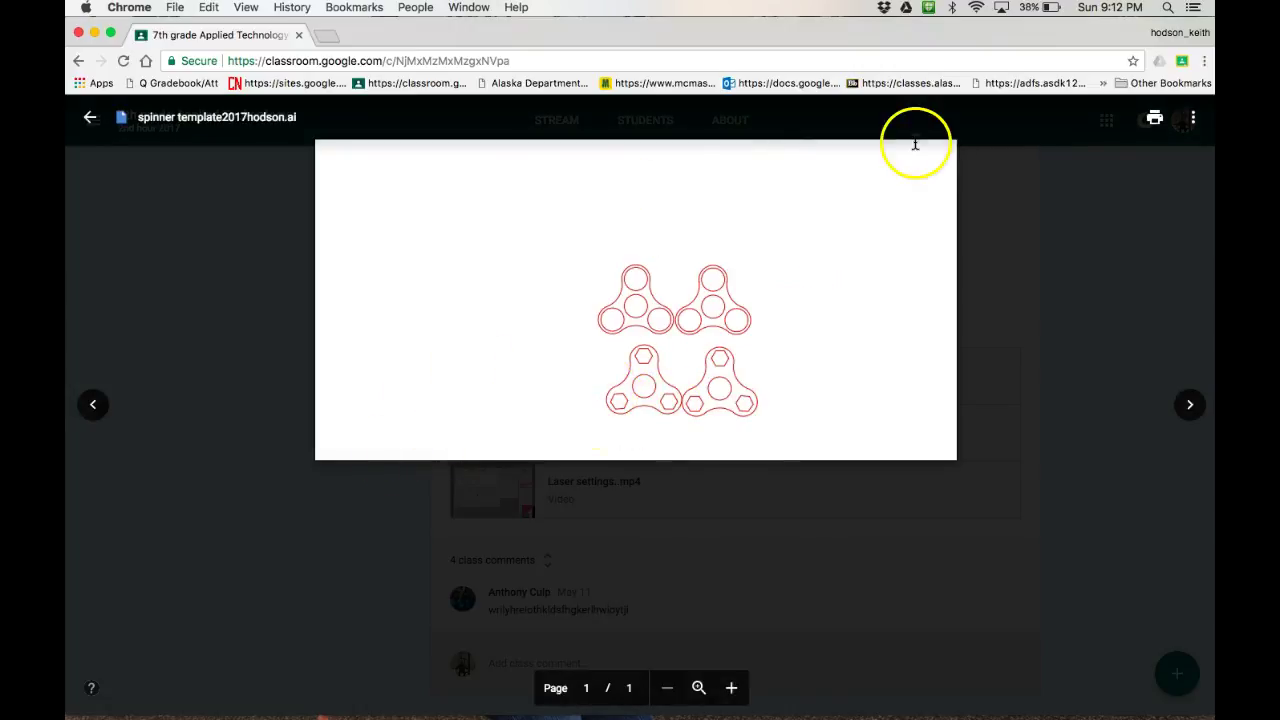
- Open the spinner template in a new window and download it to the Downloads folder as an Adobe Illustrator document
left_click(1196, 121)
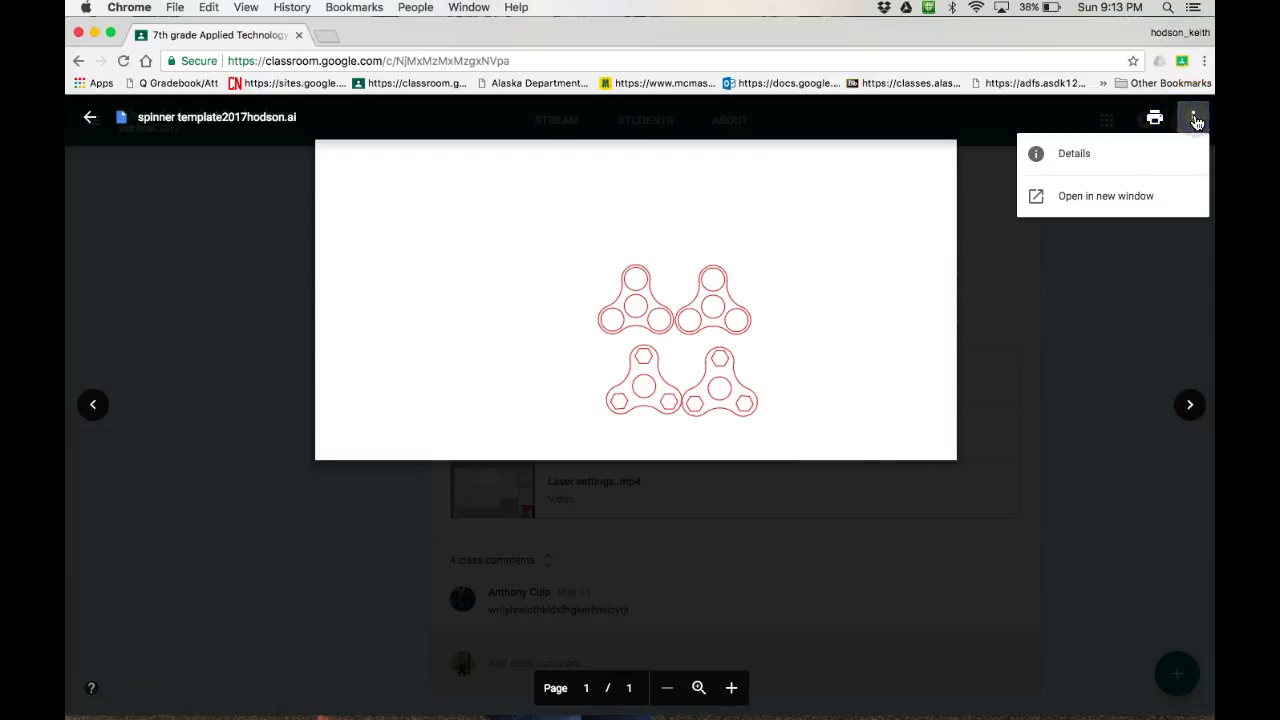
left_click(1090, 199)
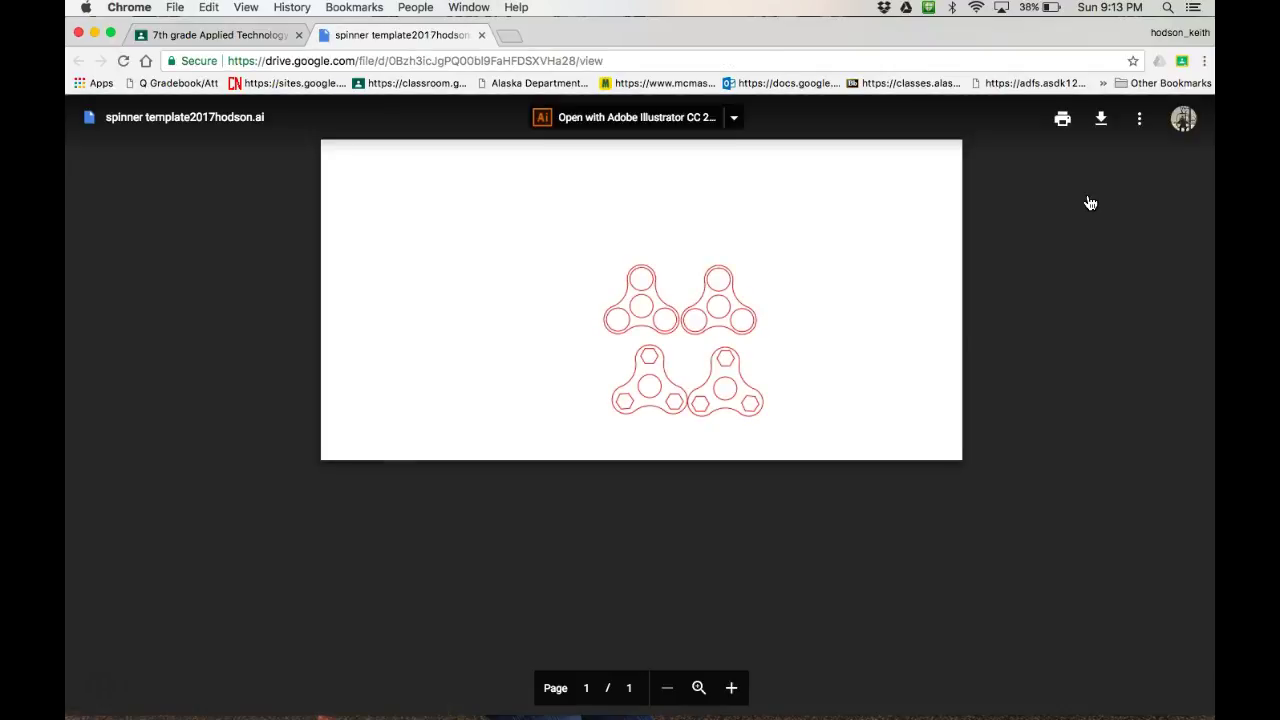
left_click(955, 205)
left_click(1101, 122)
left_click(1102, 126)
left_click(1102, 126)
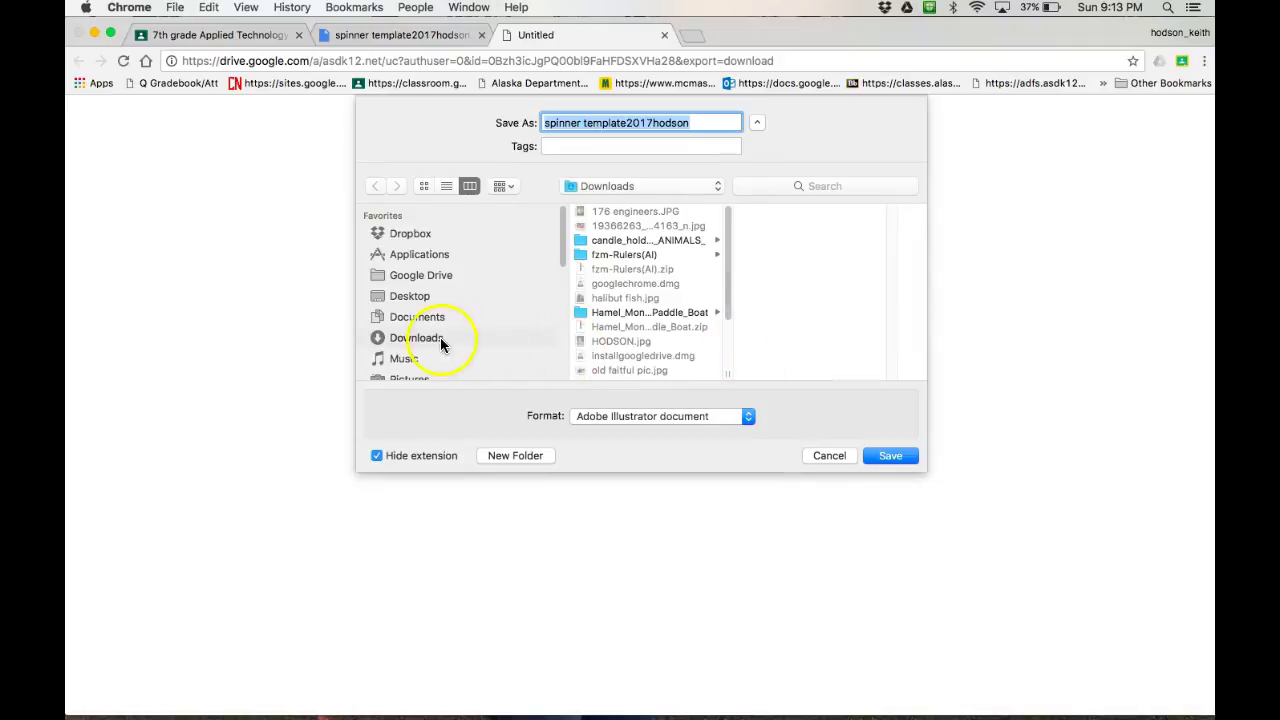
scroll(440, 340, "down", 2)
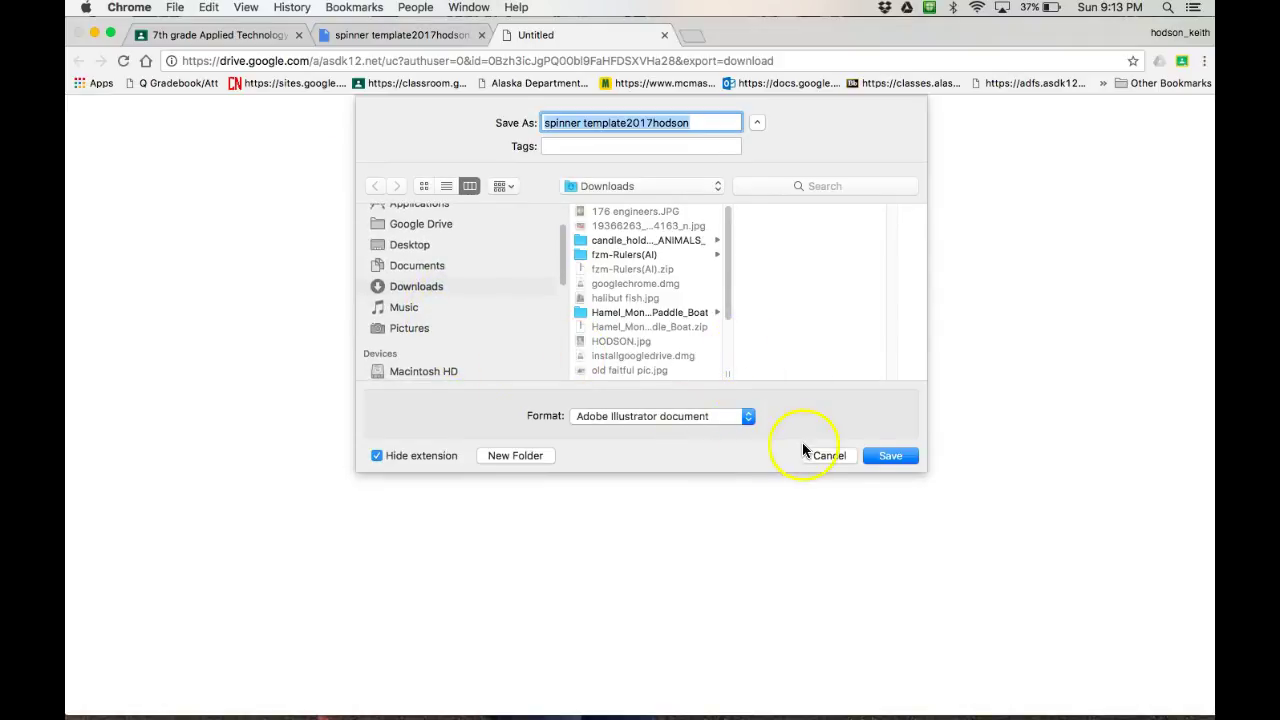
left_click(891, 456)
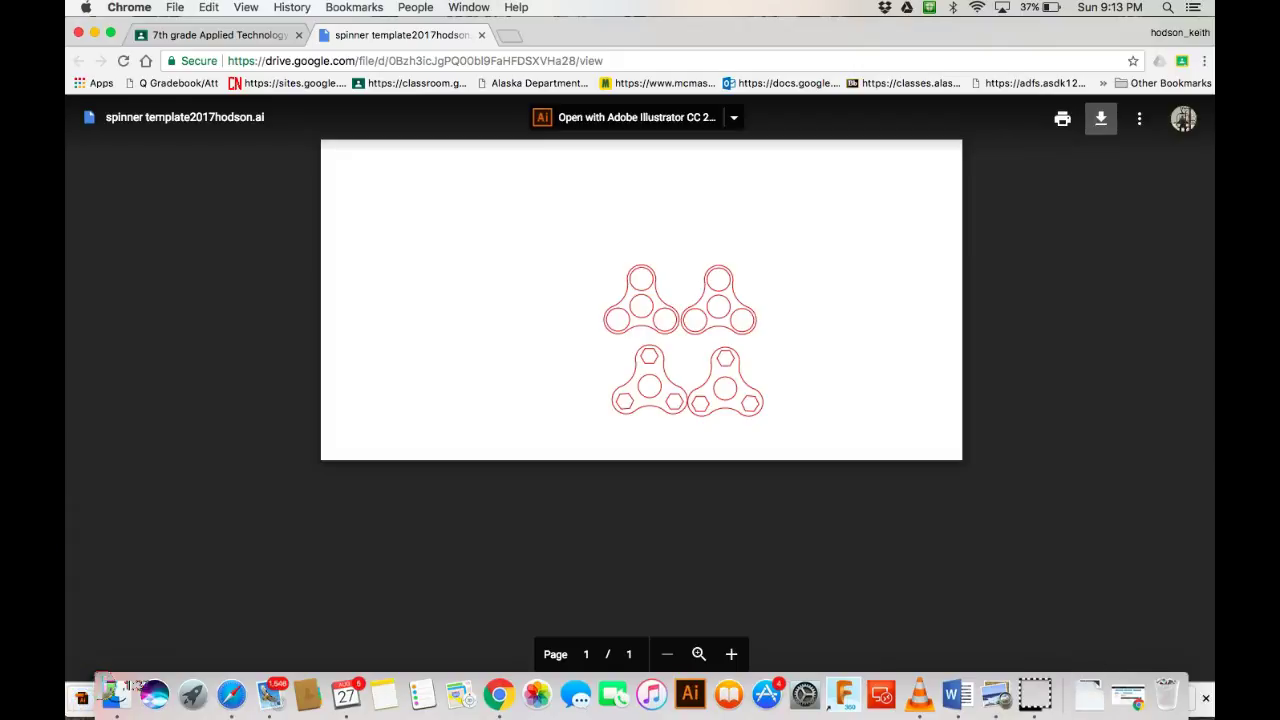
left_click(1100, 118)
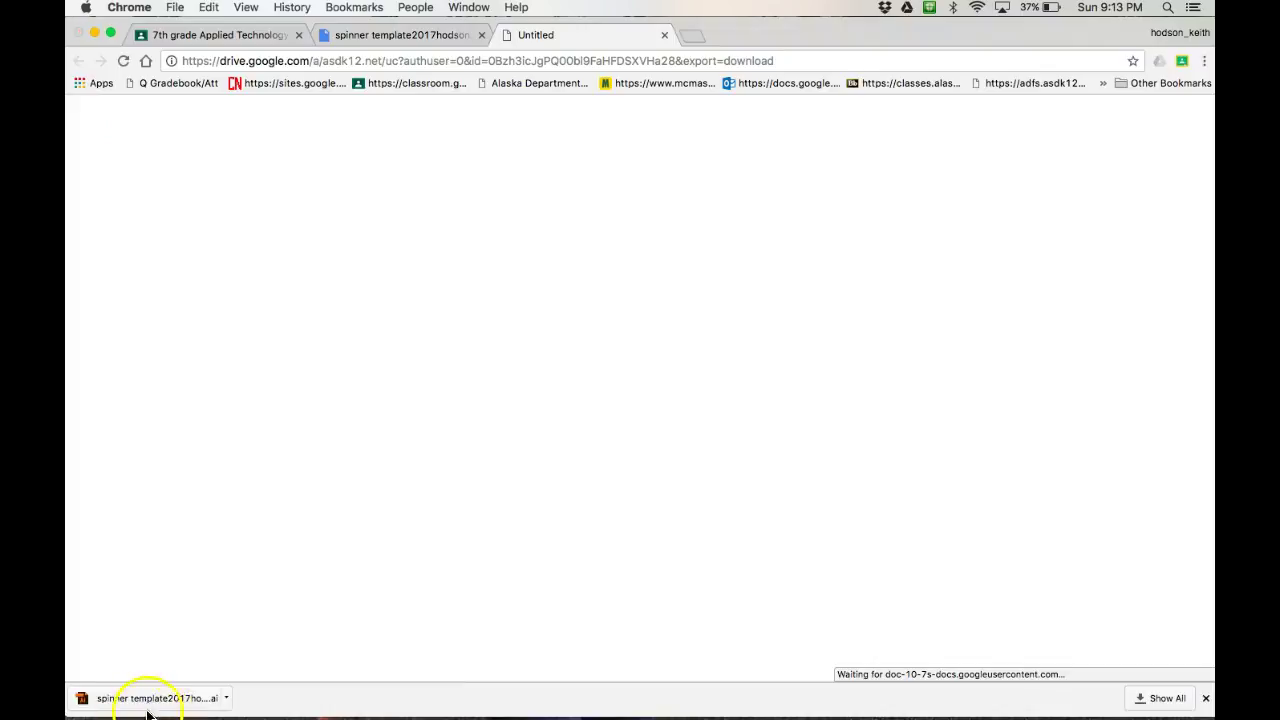
left_click(826, 456)
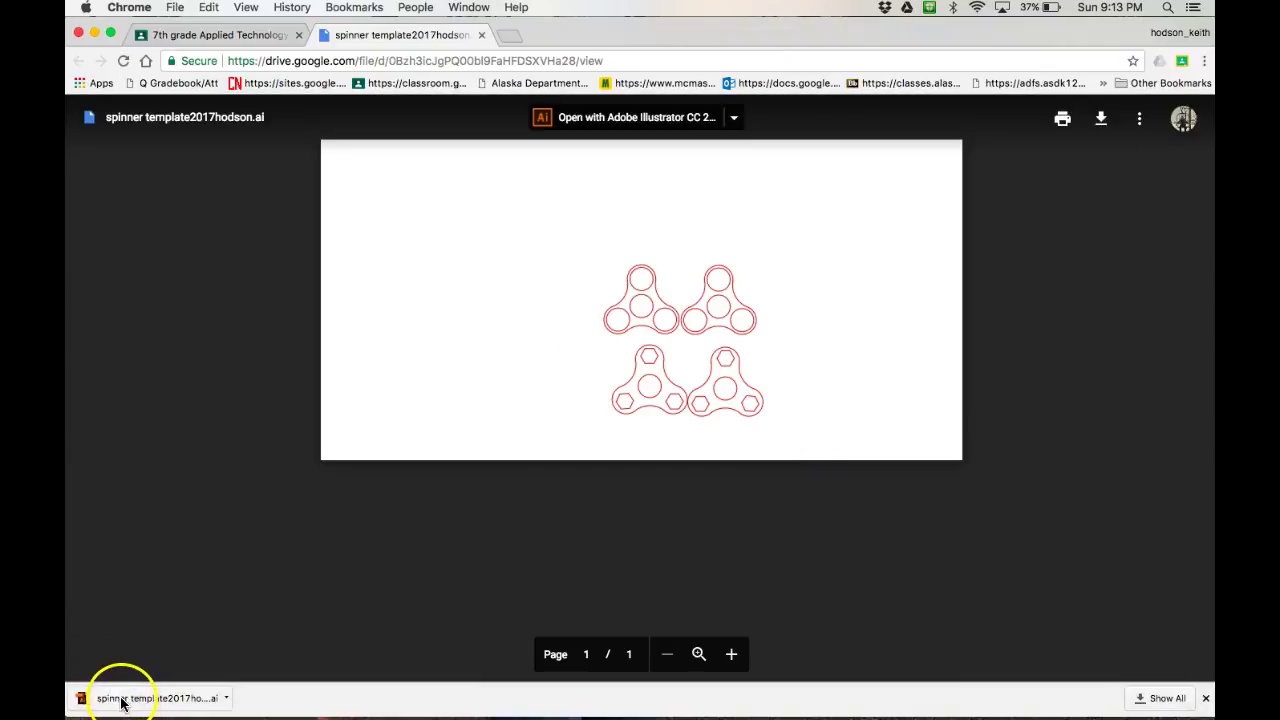
- Open the downloaded spinner template file in Adobe Illustrator
left_click(177, 702)
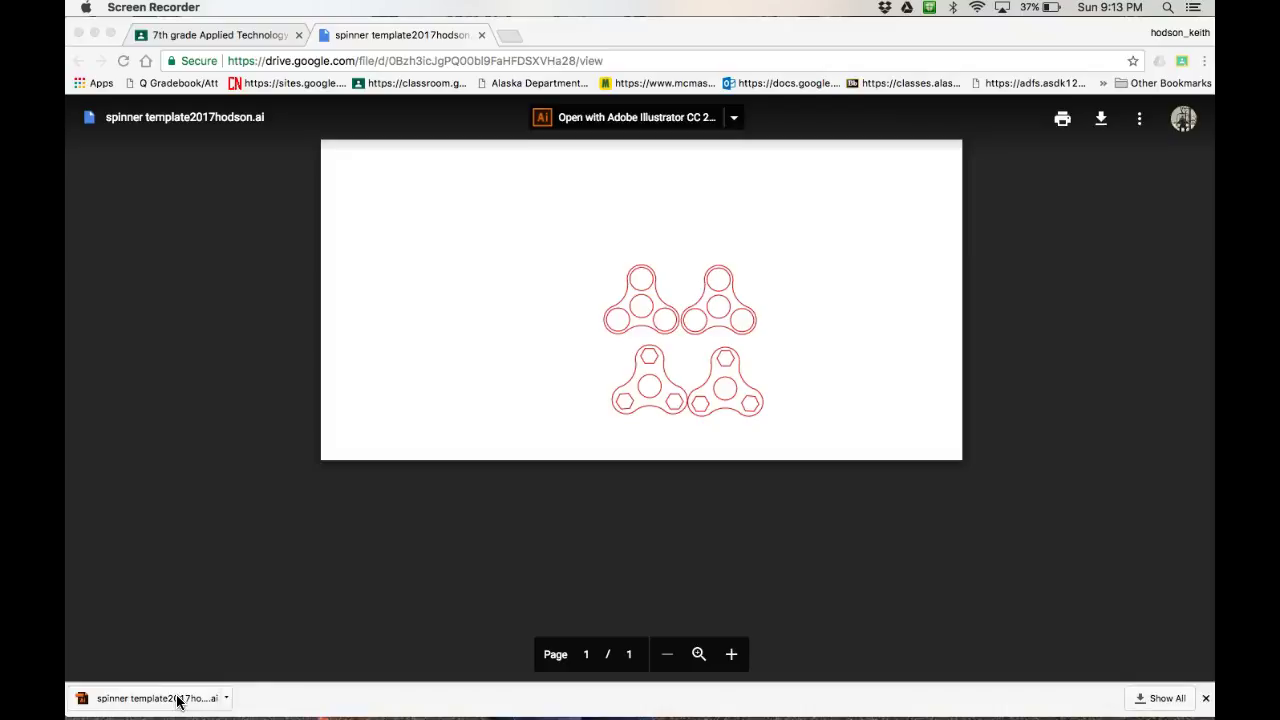
left_click(148, 702)
left_click(212, 700)
left_click(195, 702)
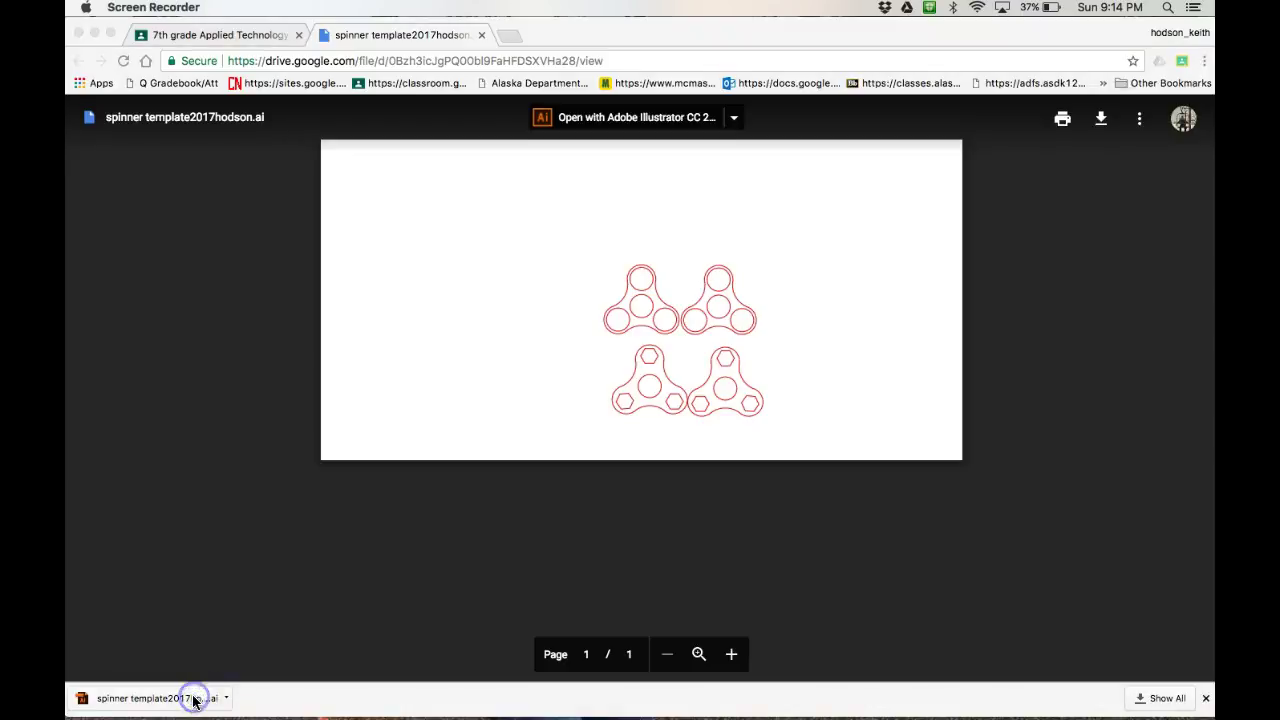
left_click(226, 698)
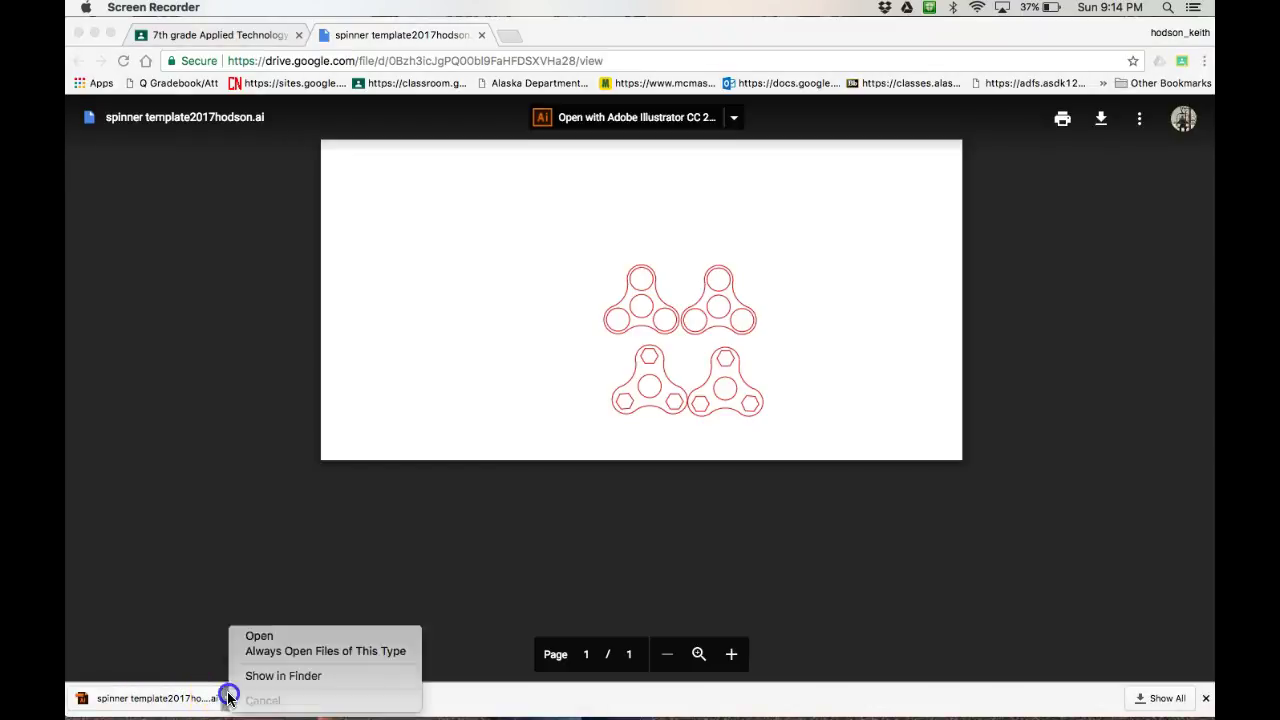
left_click(226, 698)
left_click(226, 698)
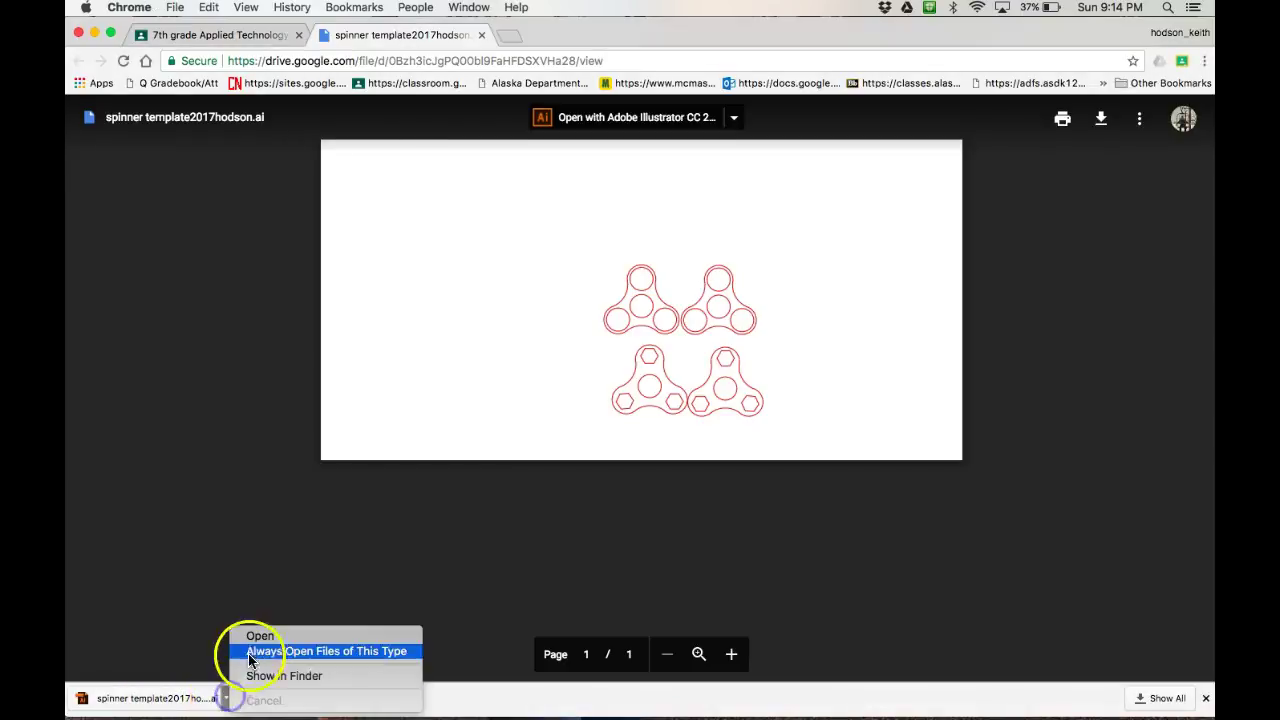
left_click(258, 640)
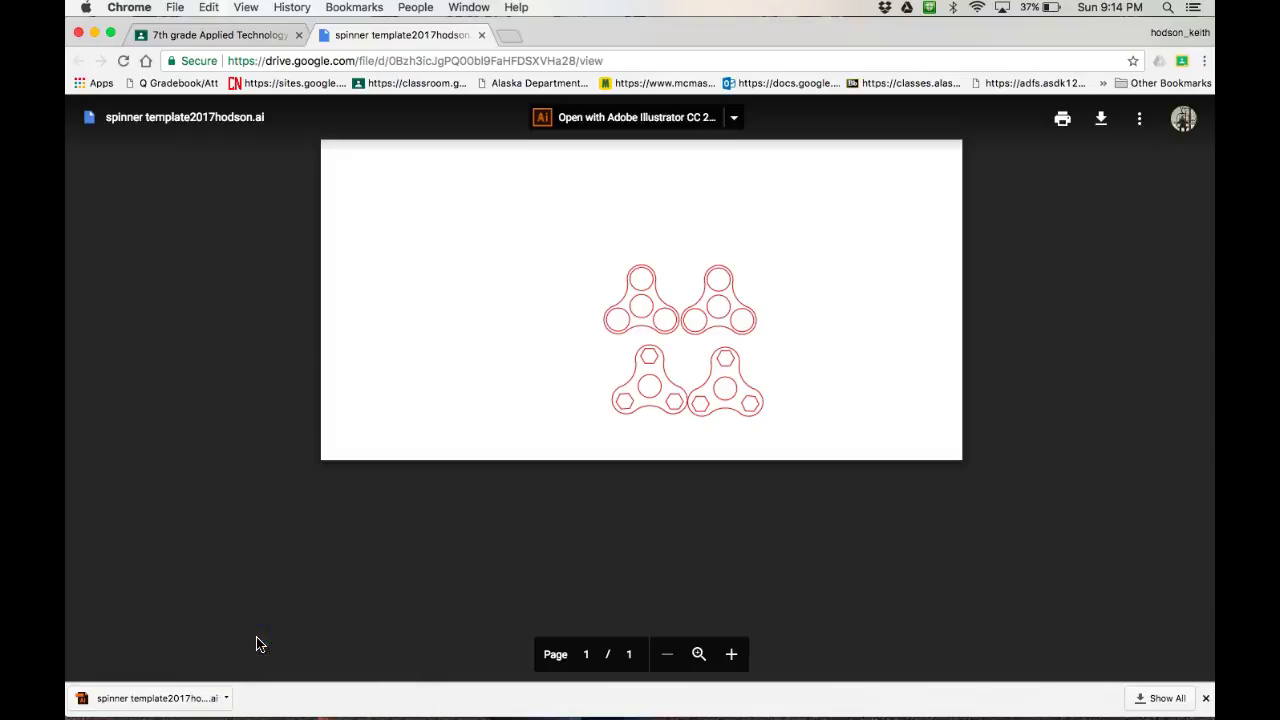
left_click(152, 690)
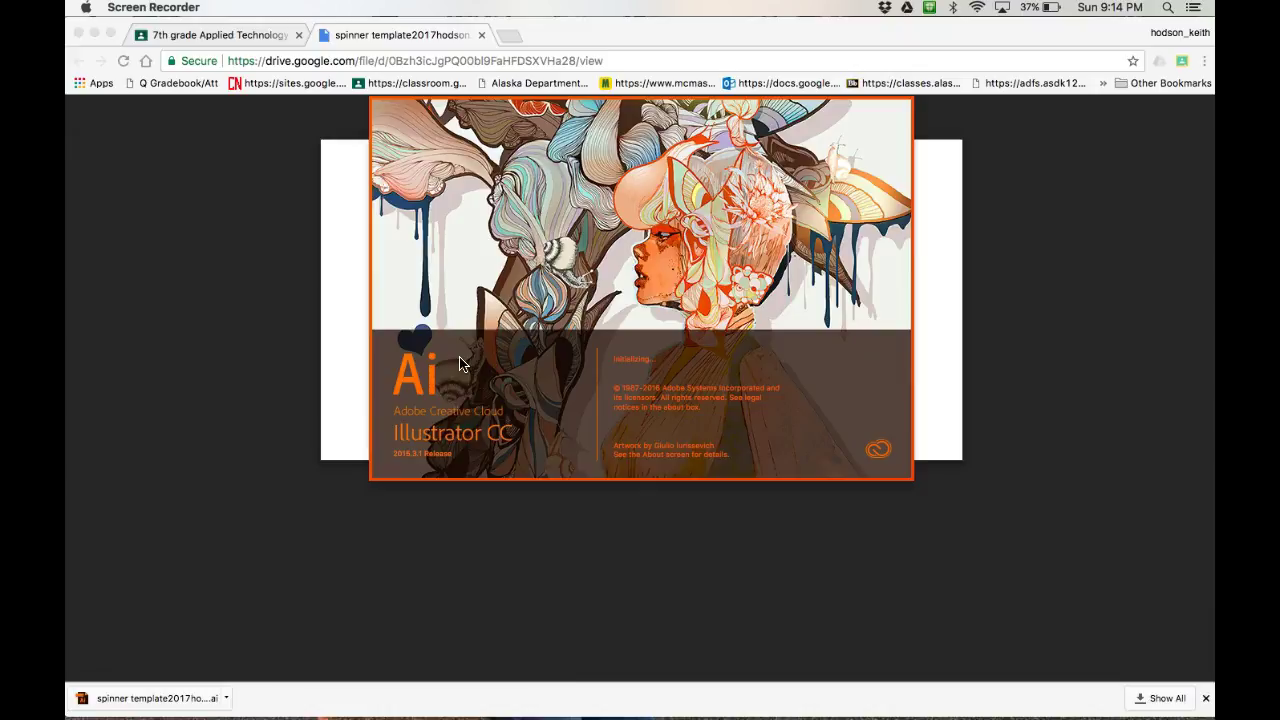
left_click_drag(466, 350, 523, 350)
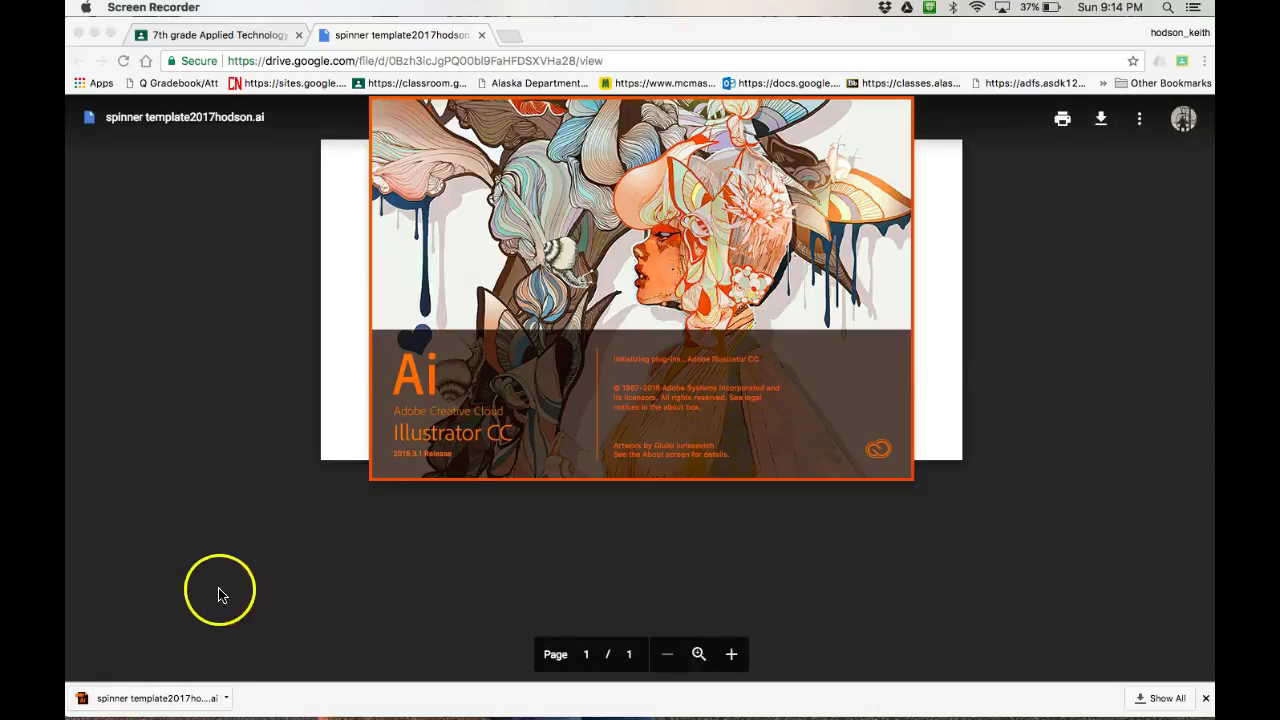
left_click(98, 687)
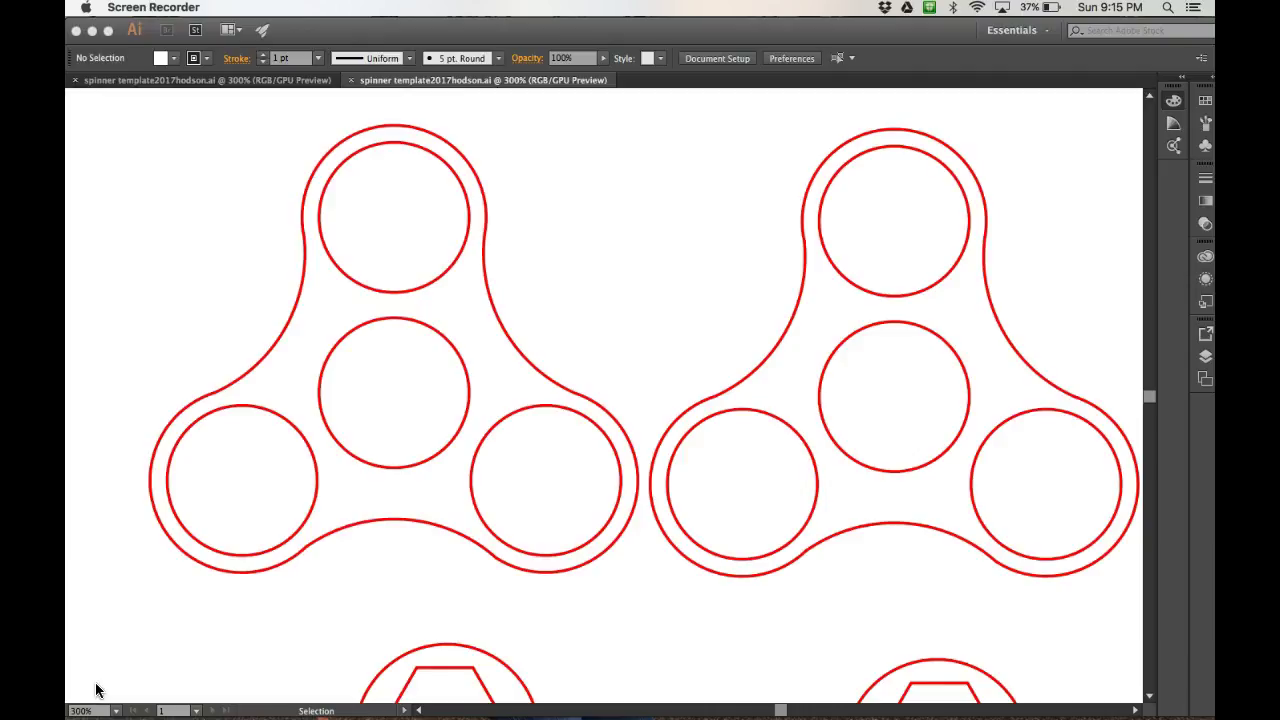
- View the whole spinner template at 100% zoom with all four spinners in sight
left_click(655, 250)
key("super+1")
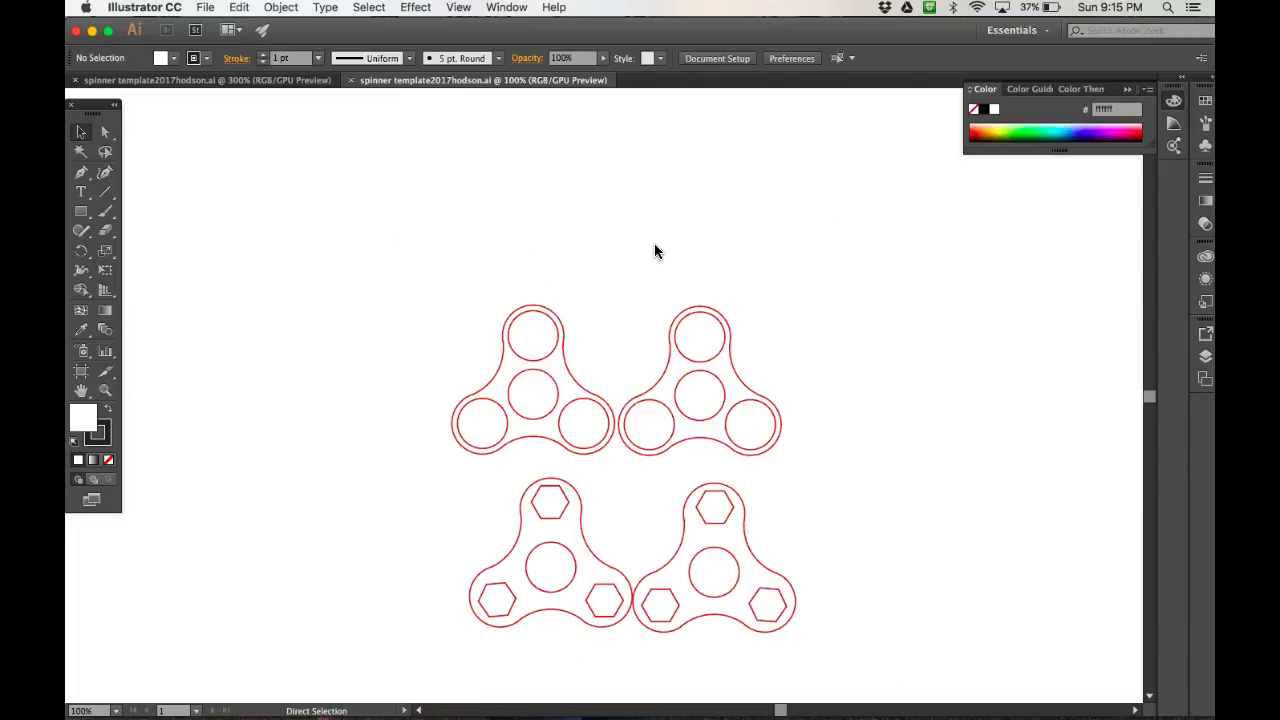
scroll(655, 250, "down", 4)
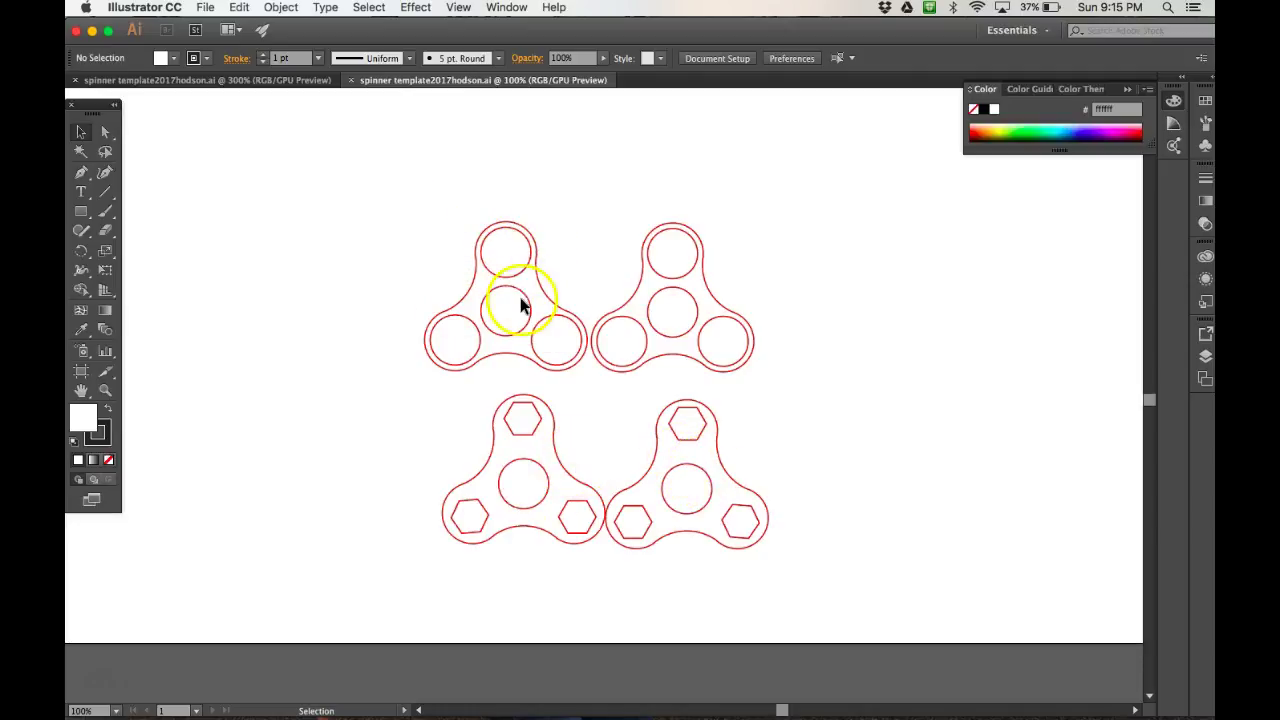
left_click_drag(420, 214, 785, 338)
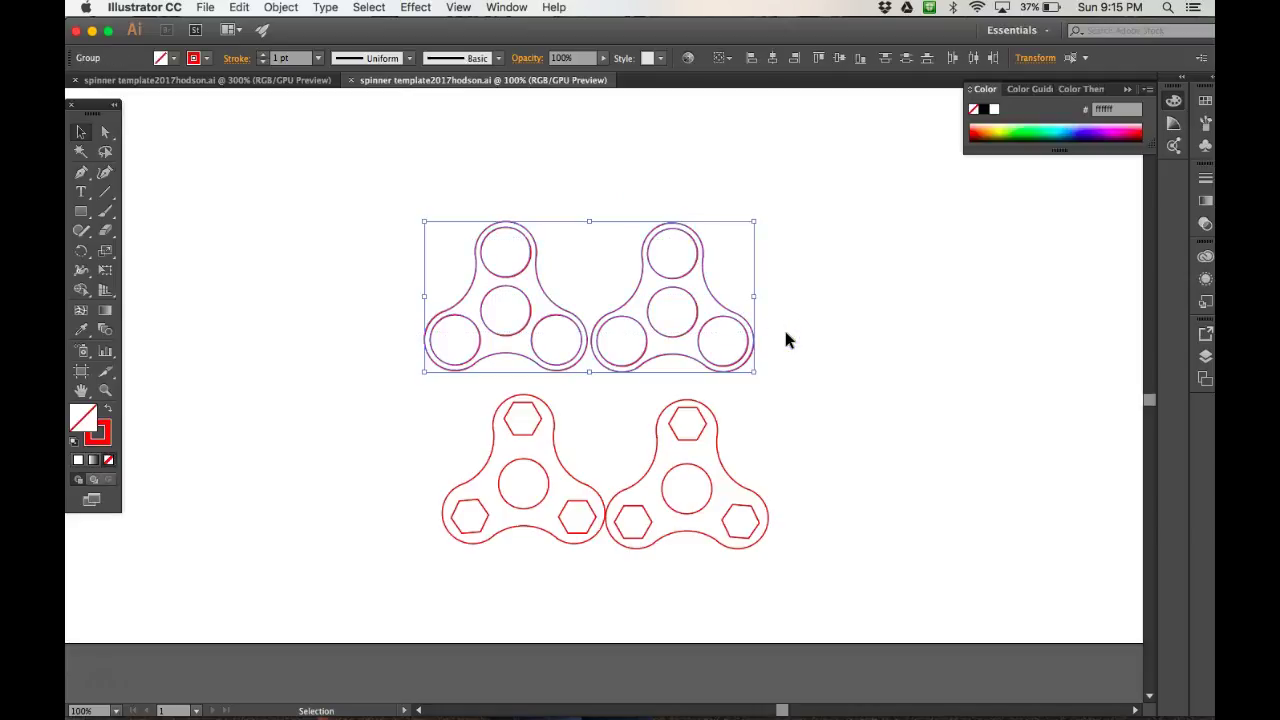
key("Delete")
left_click(477, 390)
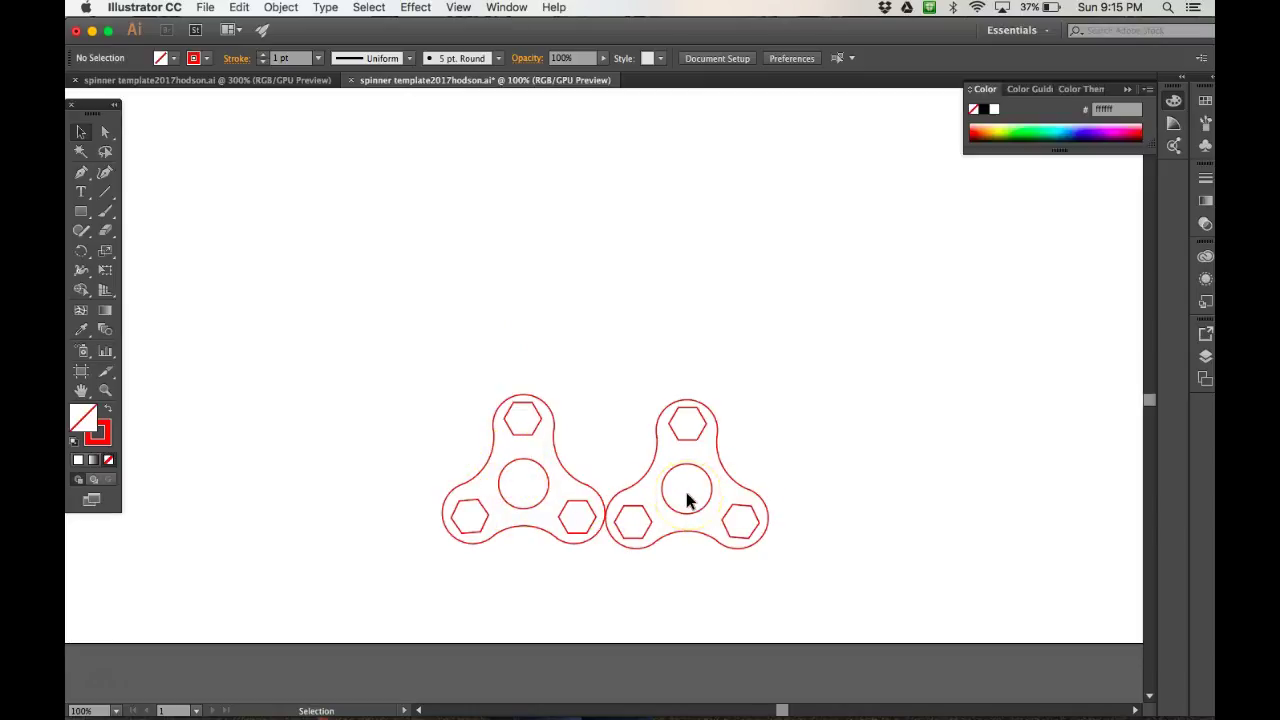
key("super+z")
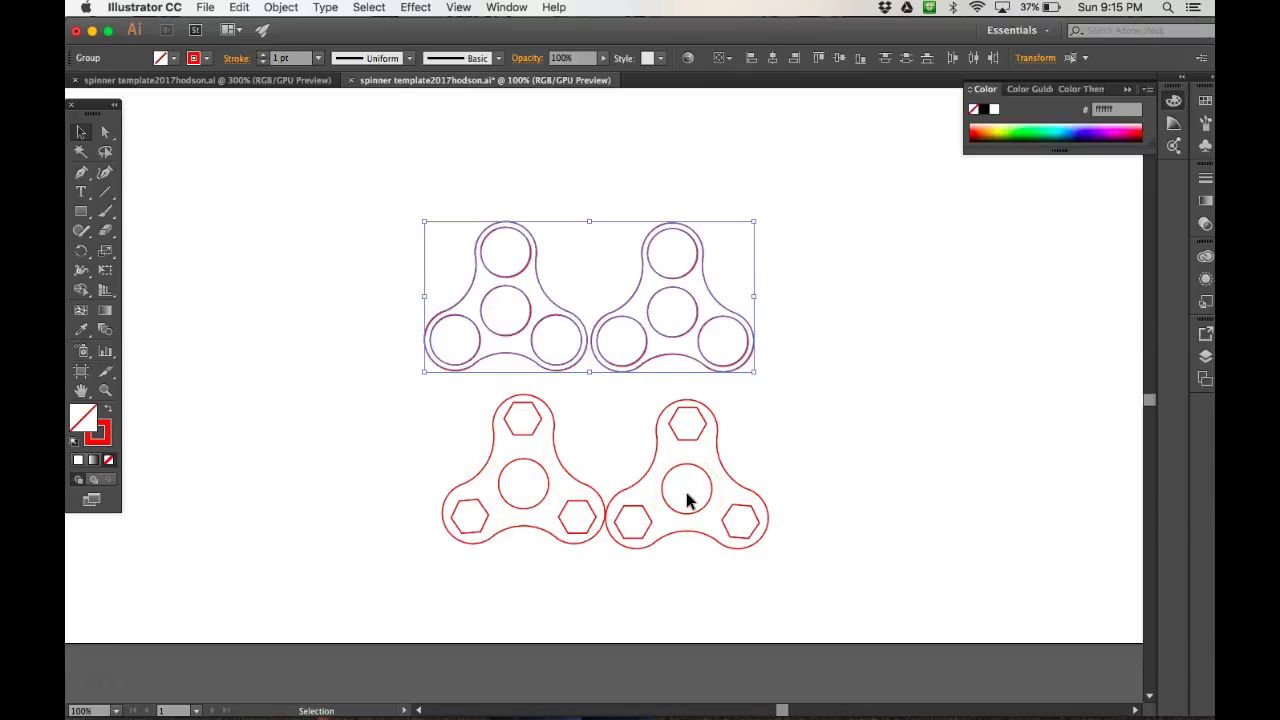
left_click(341, 302)
left_click_drag(434, 240, 803, 309)
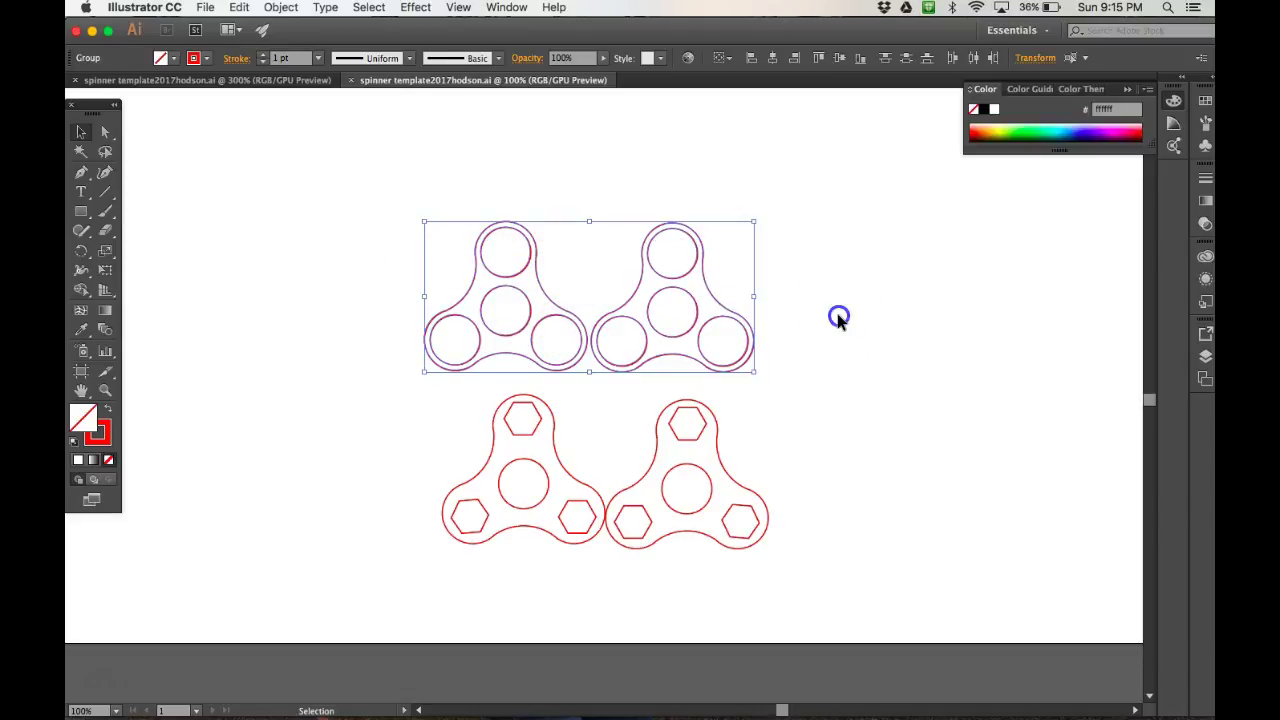
left_click(838, 318)
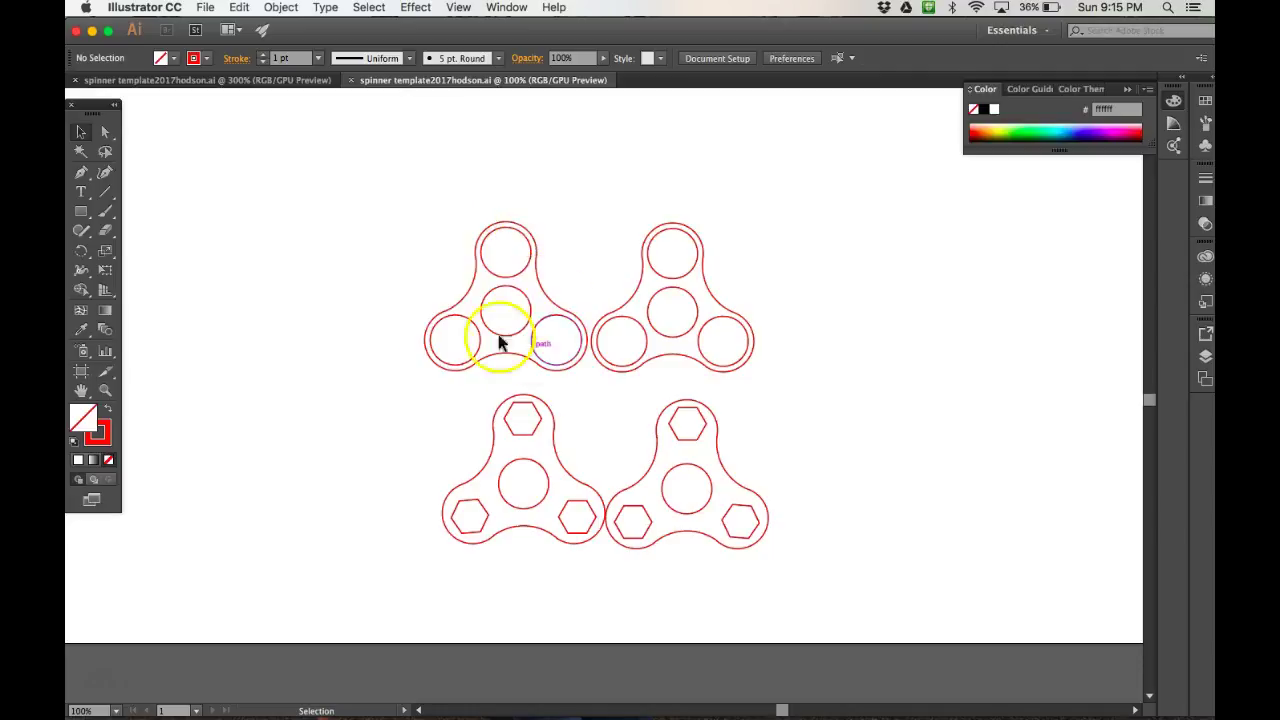
left_click(434, 224)
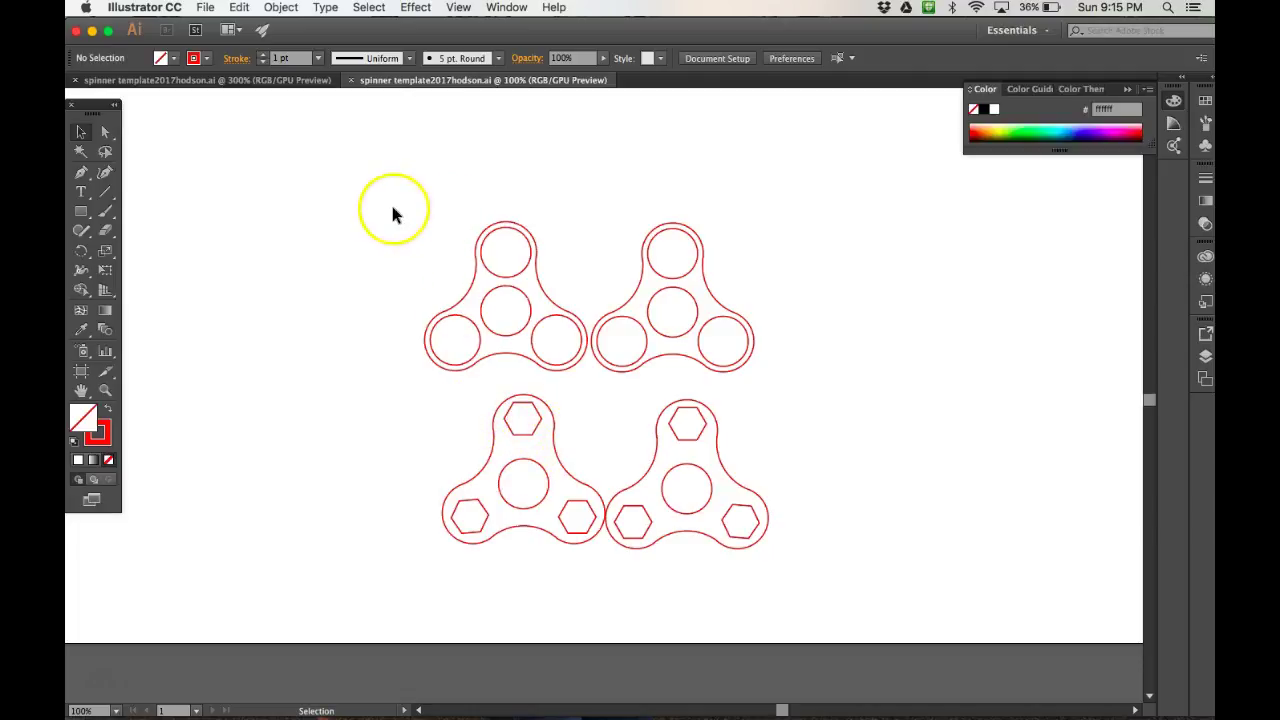
- Delete the upper two spinners with round outer holes, leaving the pair with hexagonal holes
left_click_drag(417, 226, 780, 352)
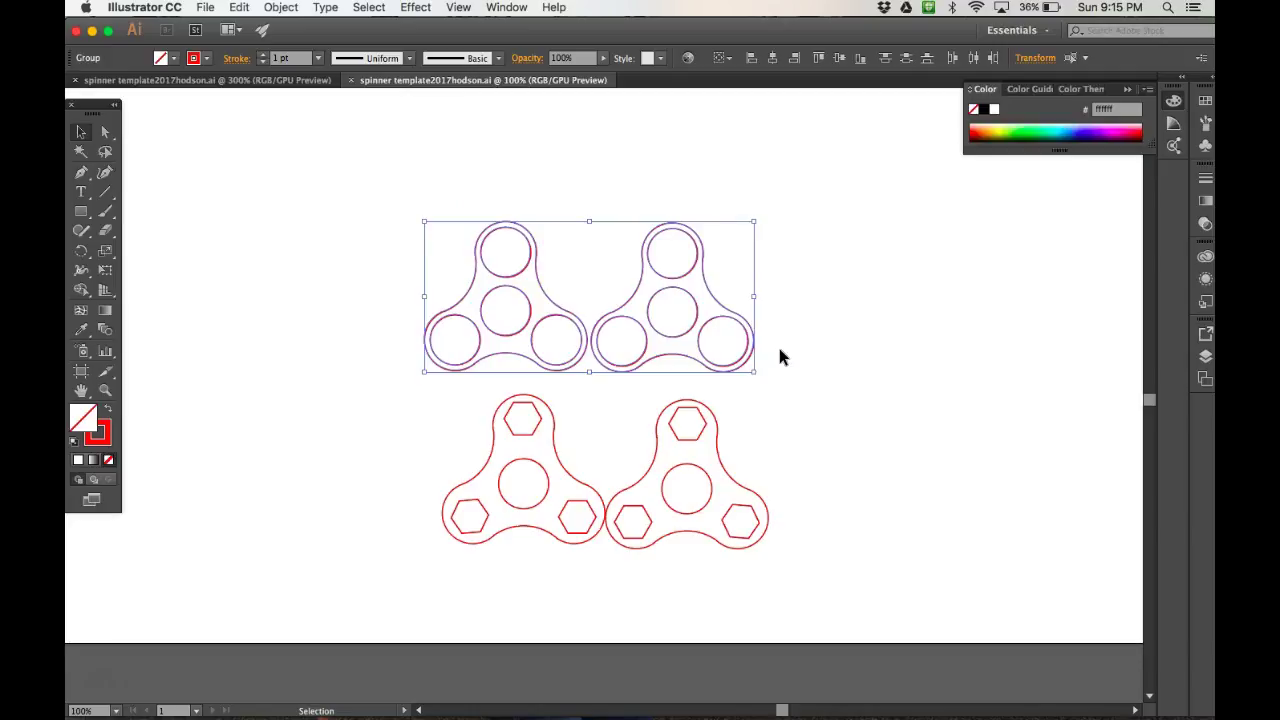
key("Delete")
left_click(449, 476)
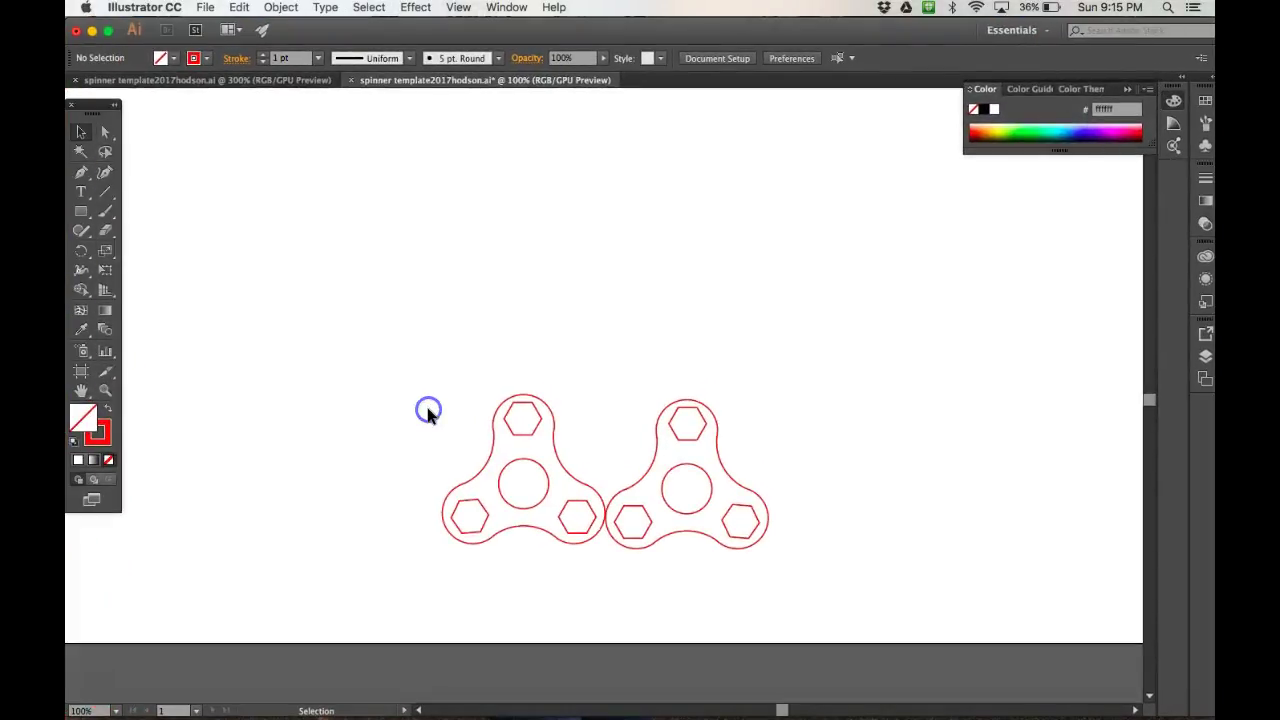
- View the two hexagonal-hole spinners up close at 300% zoom
key("super+equal")
key("super+equal")
key("super+equal")
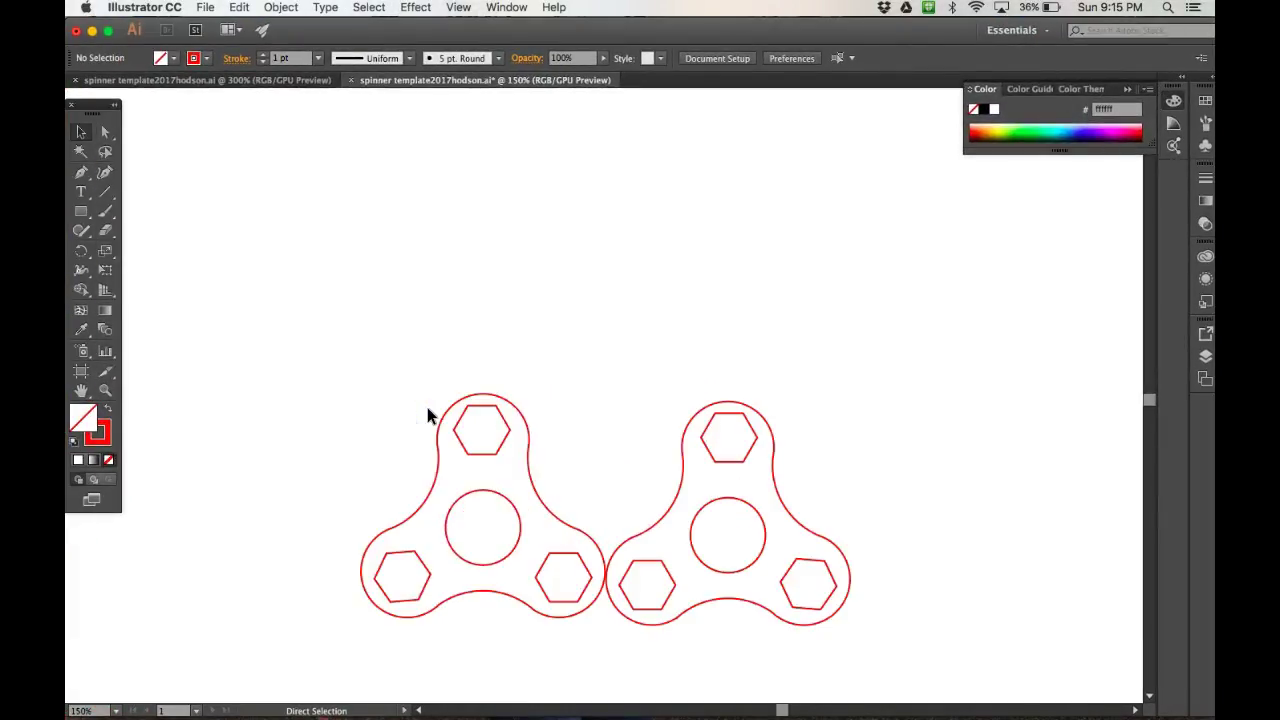
scroll(427, 407, "up", 1)
scroll(427, 407, "left", 1)
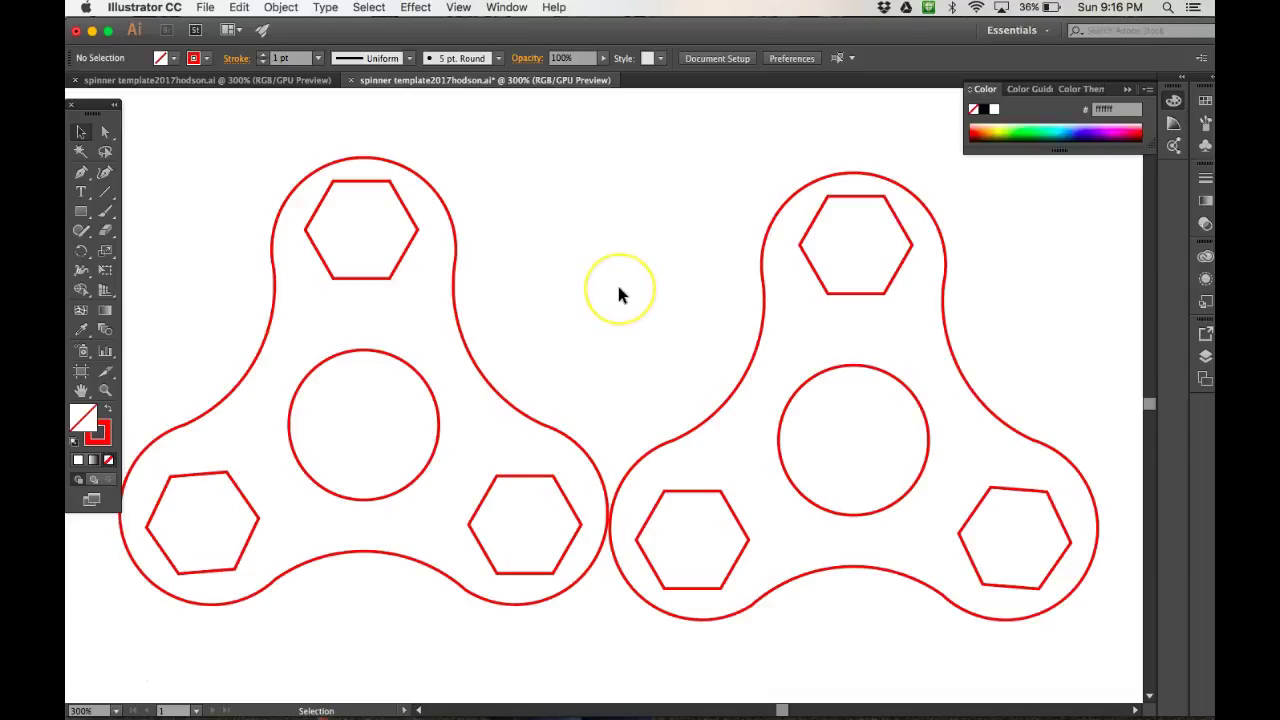
- Move the spinner document's window aside to reach Chrome and open a new browser tab
left_click(489, 243)
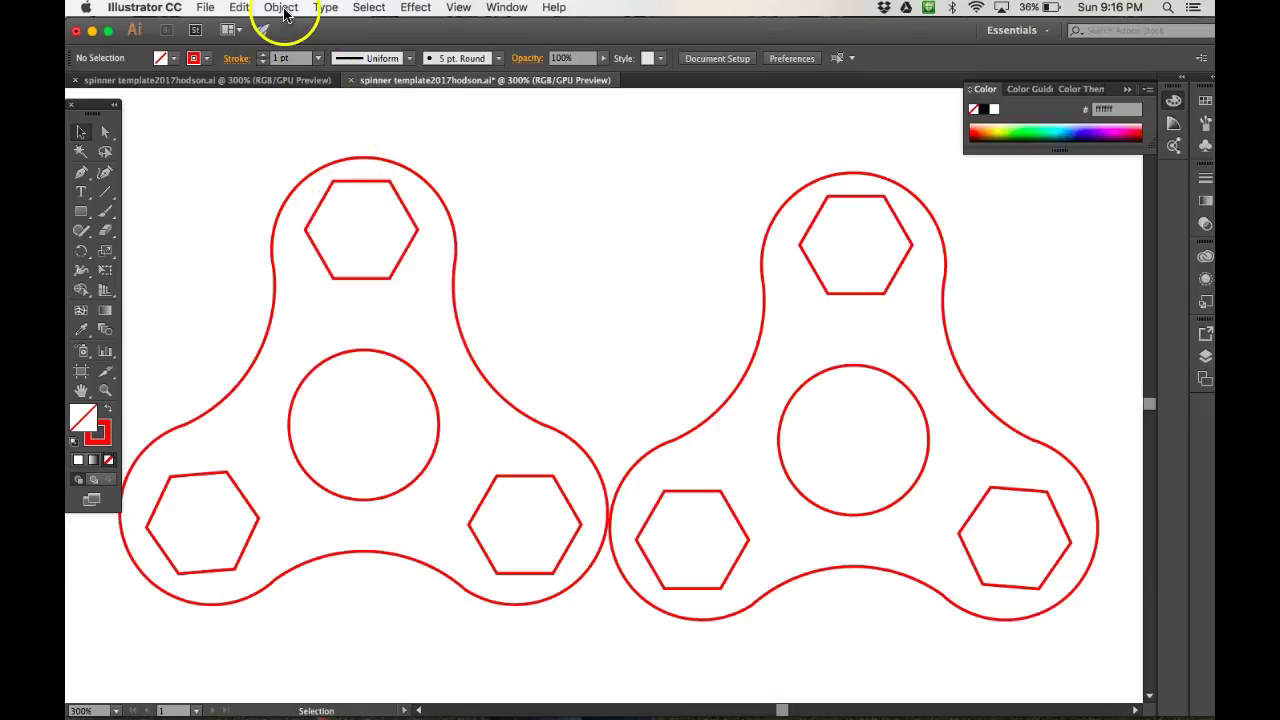
left_click_drag(297, 32, 387, 175)
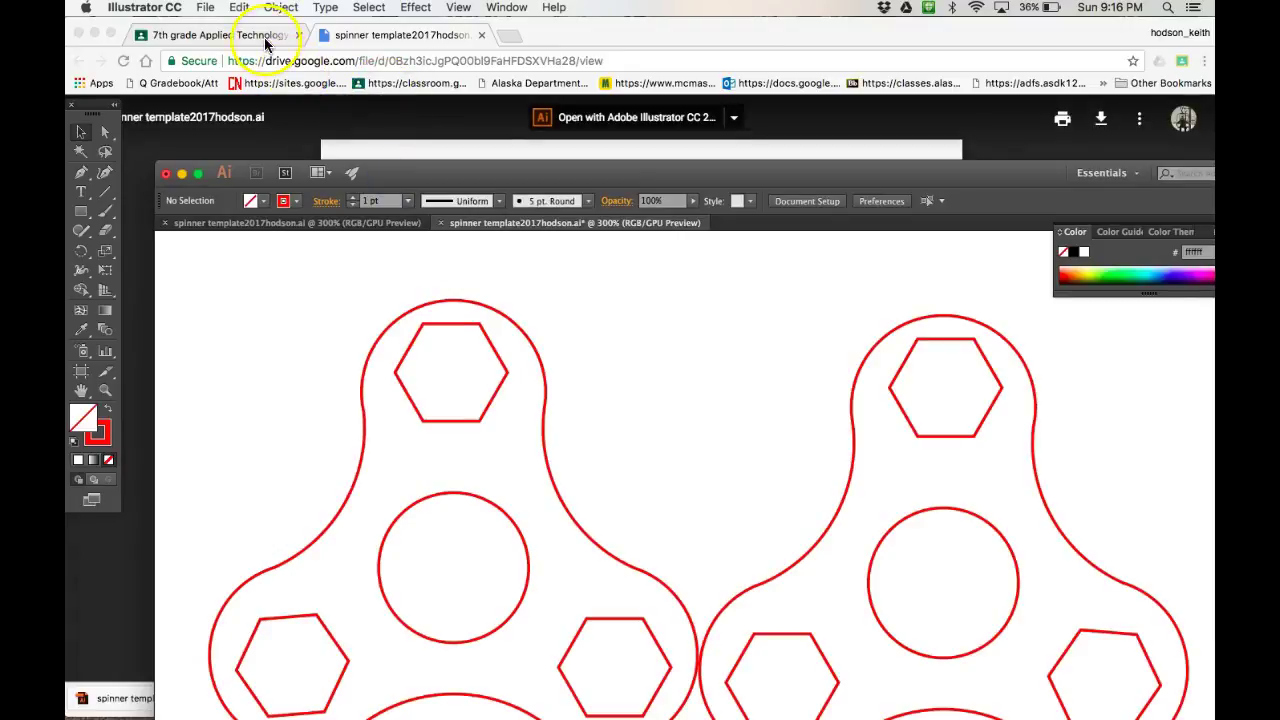
left_click(506, 35)
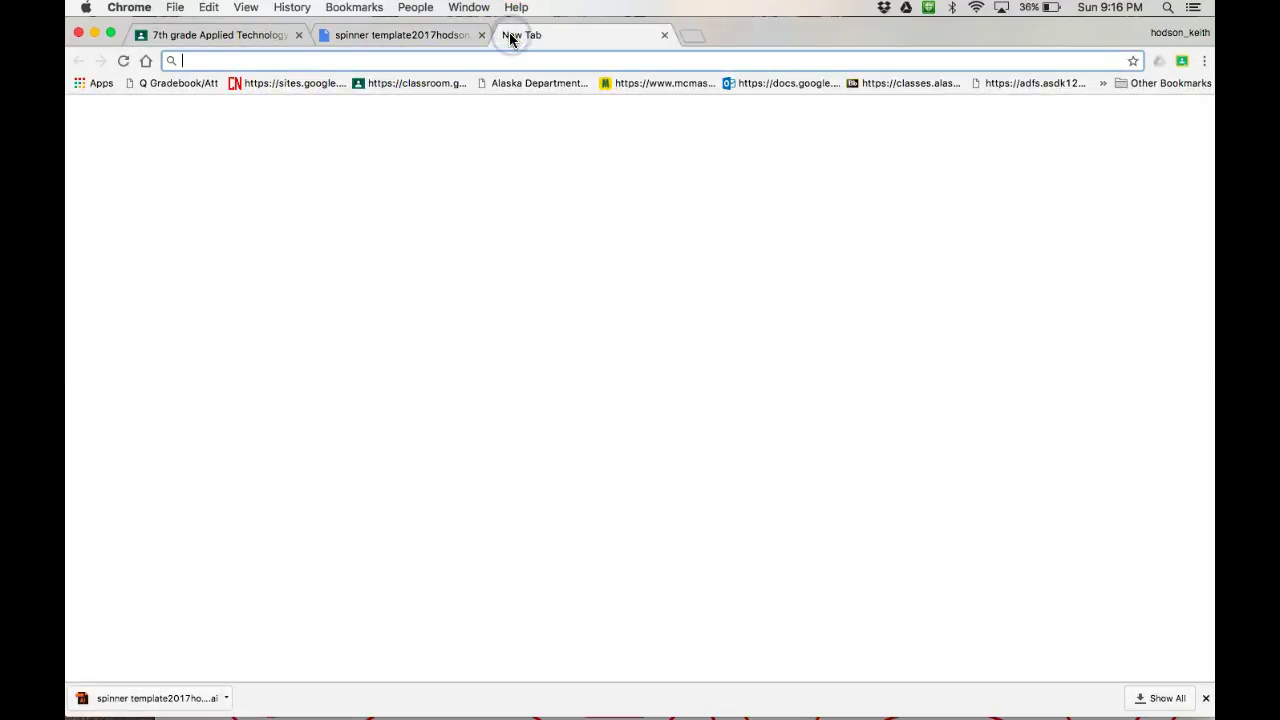
- Search the web for "husky clip art"
type("hu")
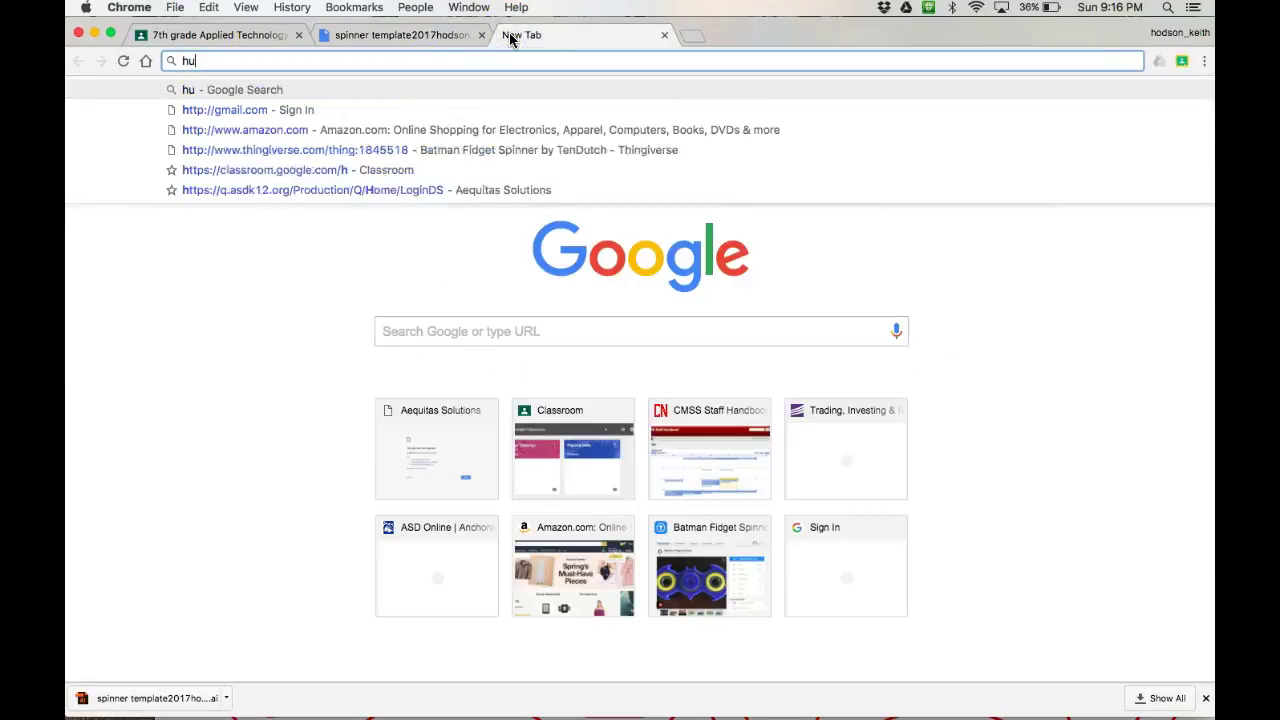
type("skey")
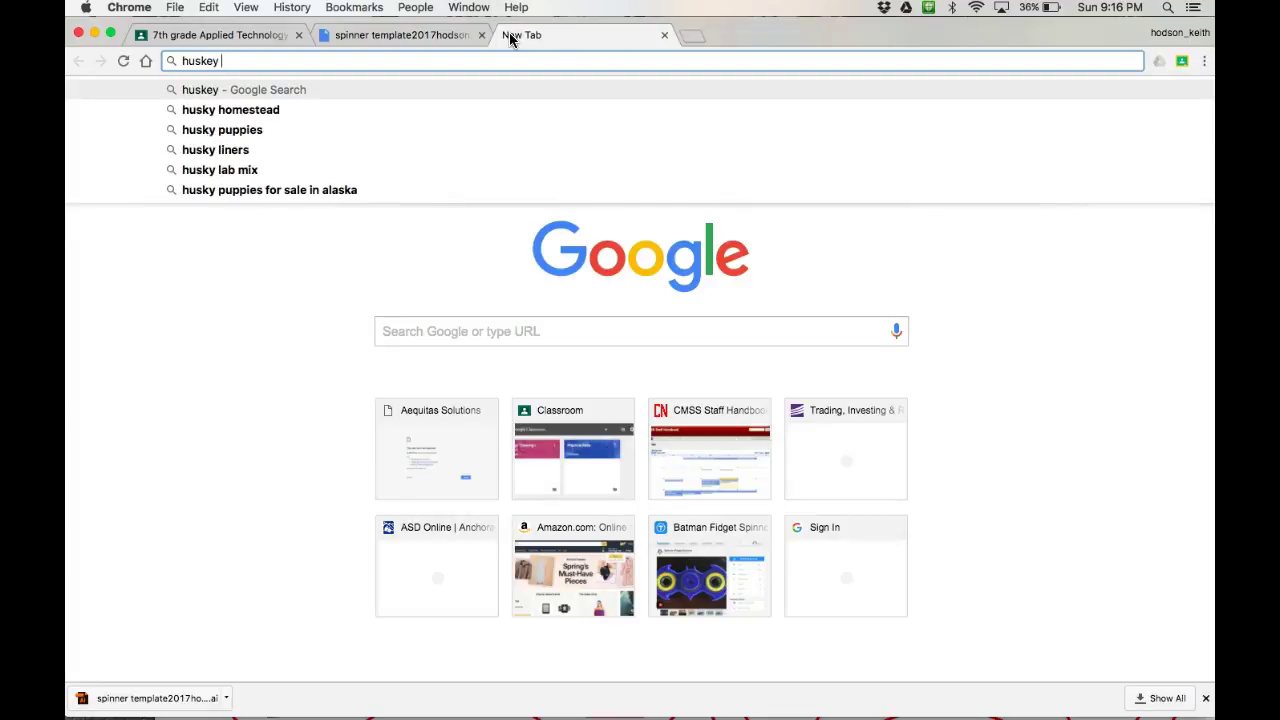
key("BackSpace")
key("BackSpace")
key("BackSpace")
type("y cl")
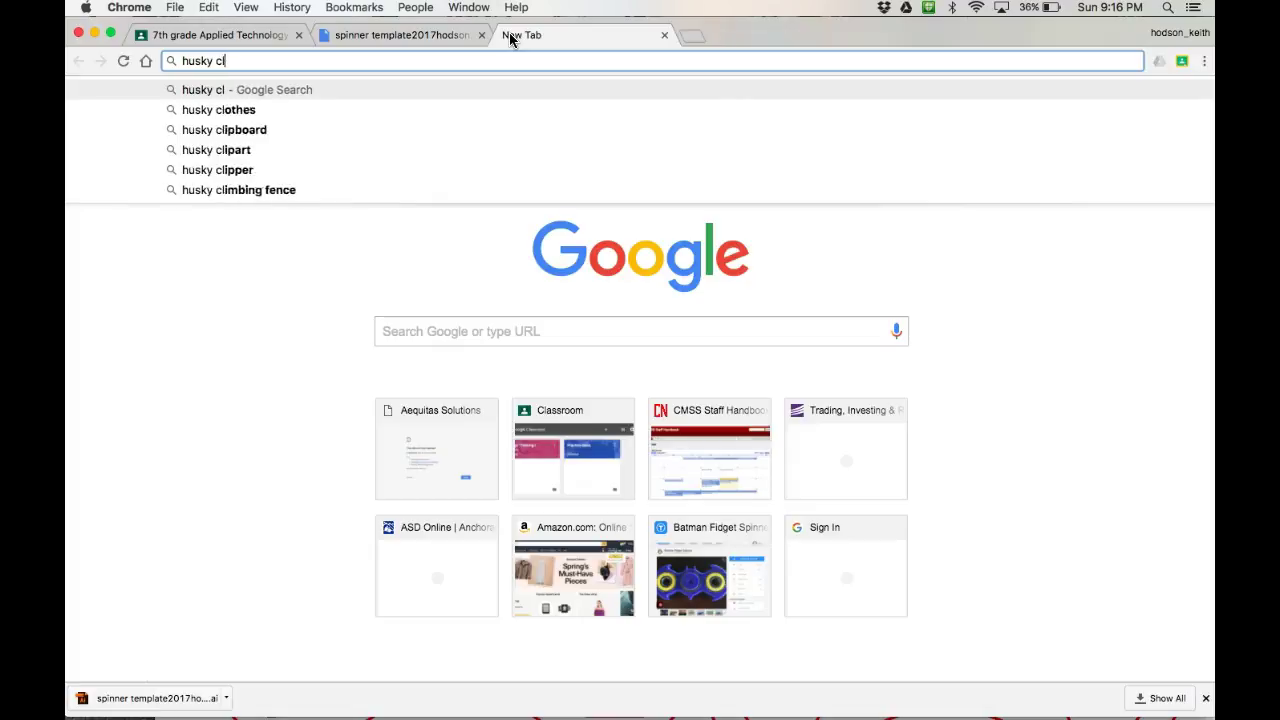
type("ip art")
key("Return")
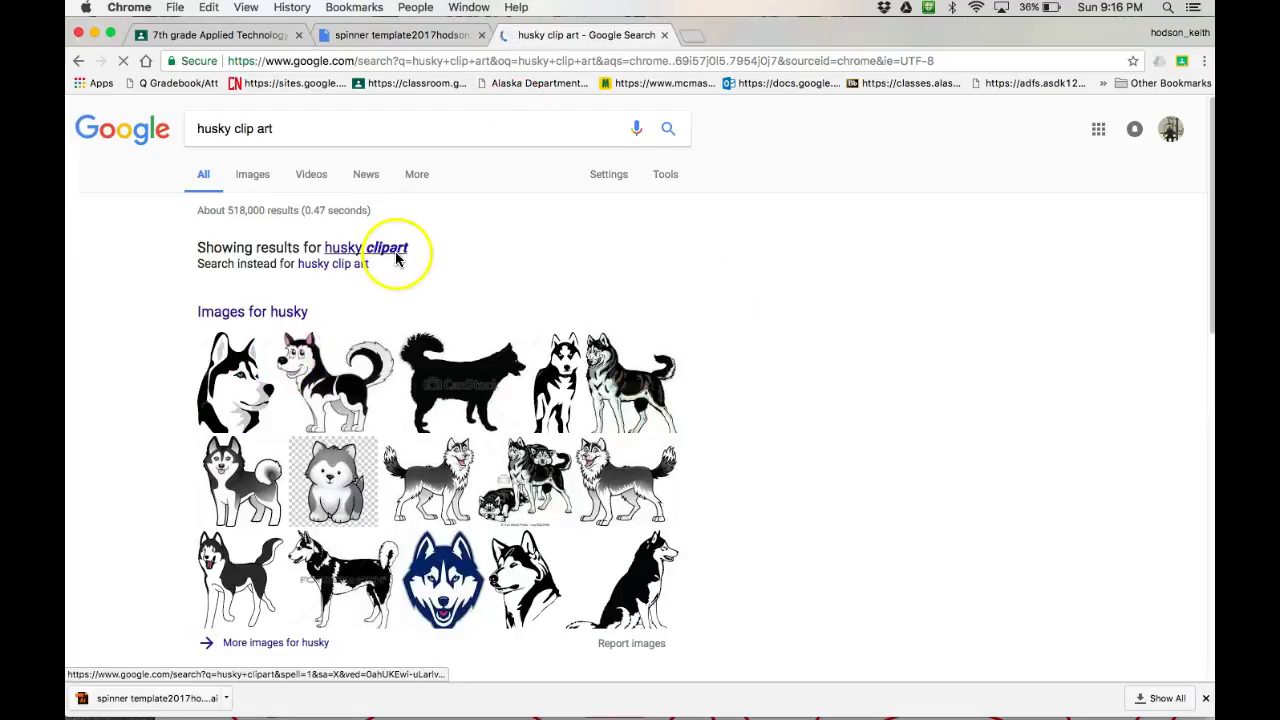
- Show the image results for "husky clipart" and browse them for a suitable black-and-white husky
left_click(378, 249)
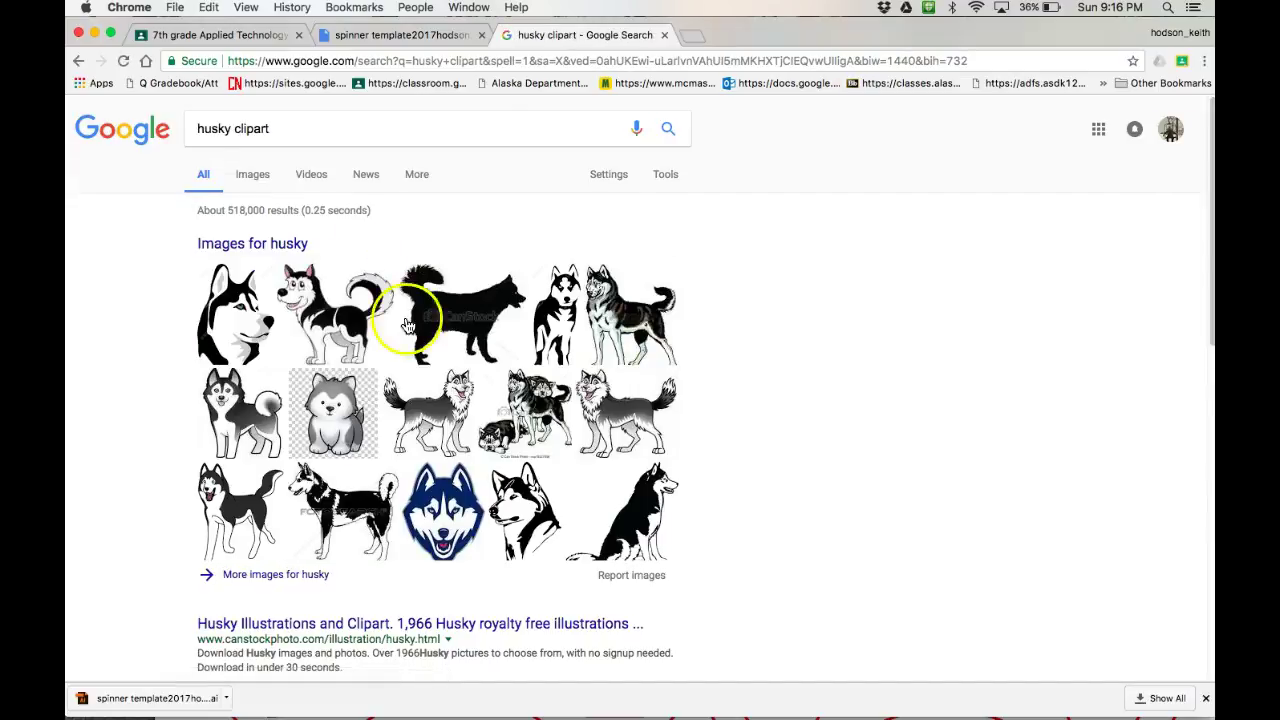
left_click(266, 252)
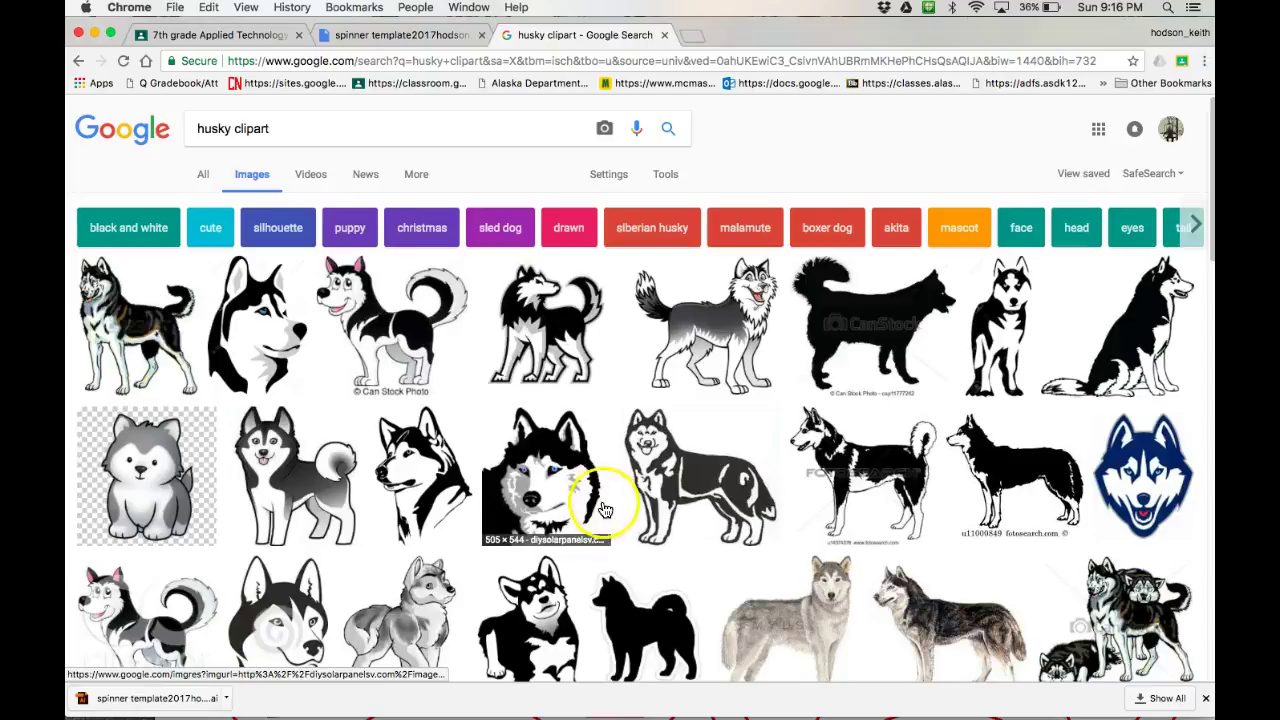
scroll(603, 503, "down", 3)
scroll(603, 503, "down", 2)
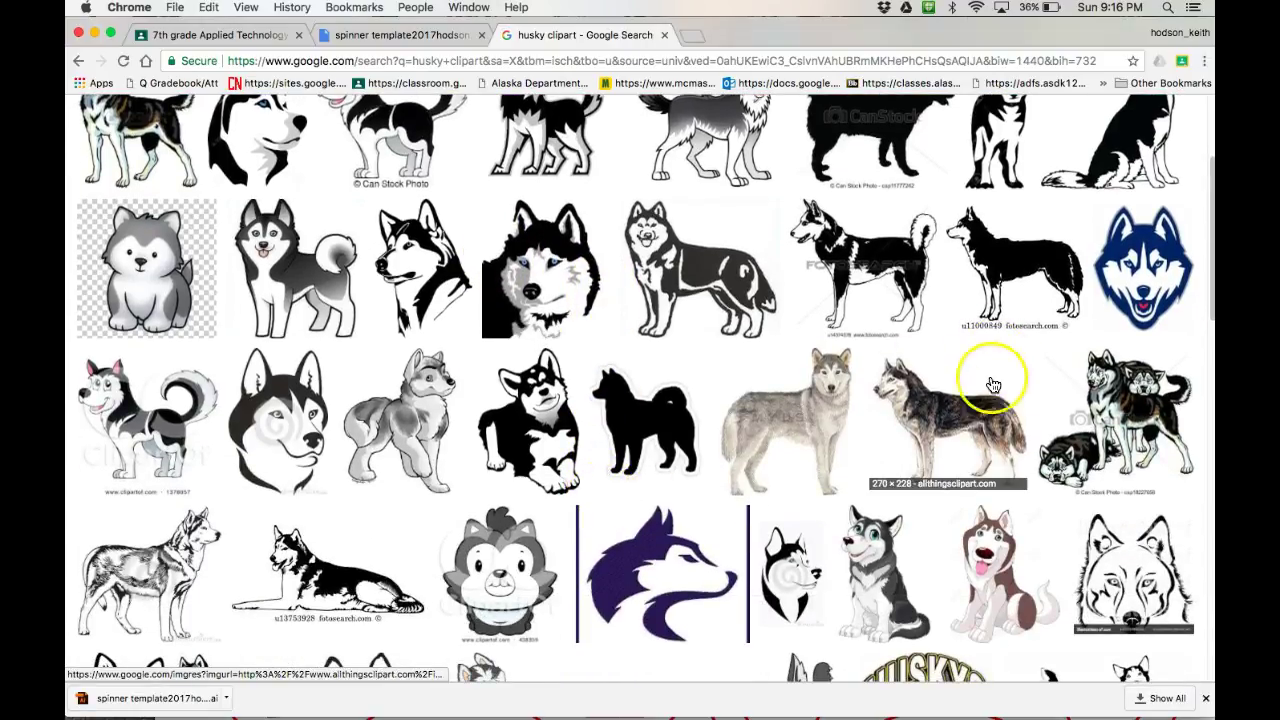
scroll(543, 466, "up", 4)
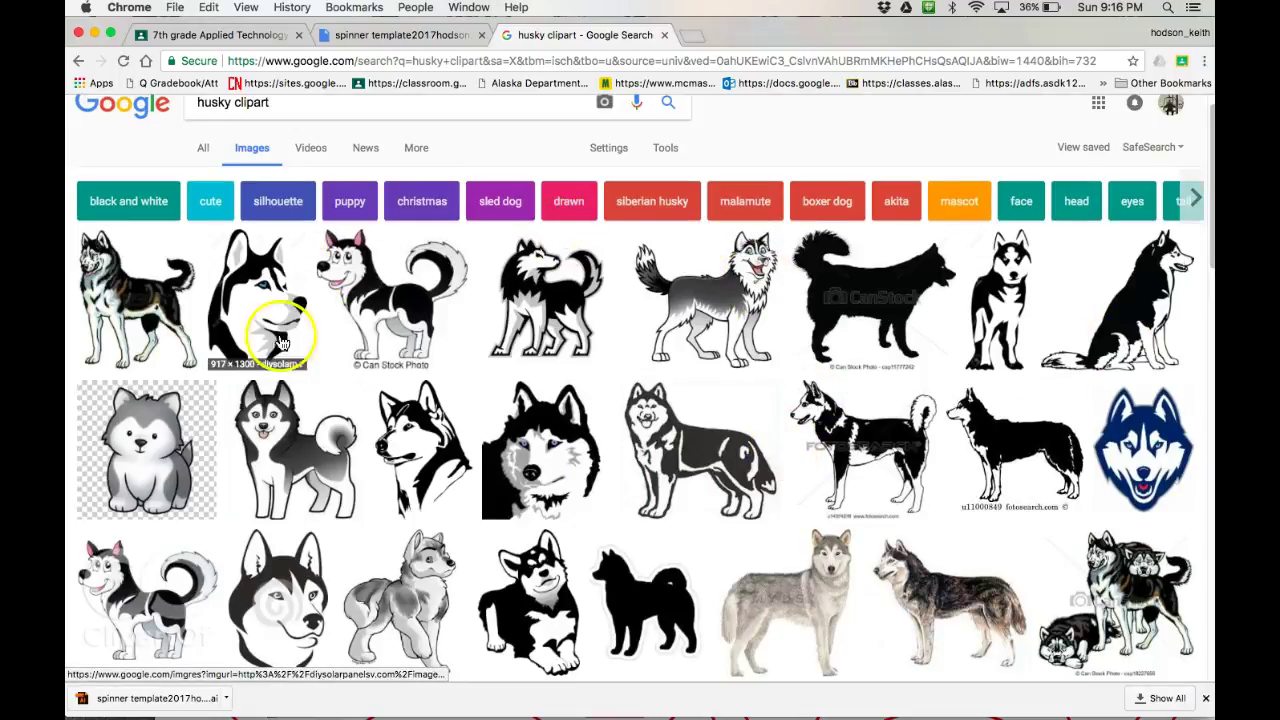
scroll(320, 447, "down", 1)
scroll(320, 447, "down", 2)
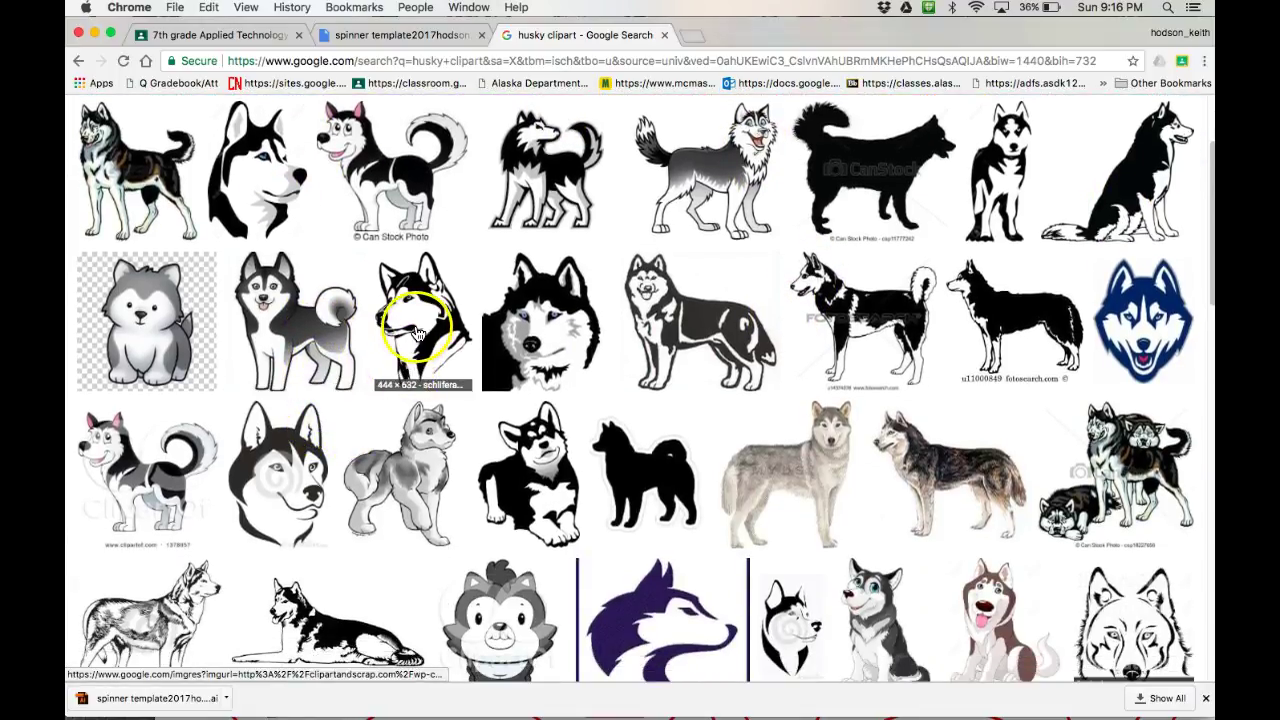
- Bring the black-and-white husky head facing sideways from Chrome into the Illustrator spinner document and place it between the two spinners
left_click(416, 330)
left_click_drag(729, 29, 1170, 30)
left_click_drag(974, 297, 293, 357)
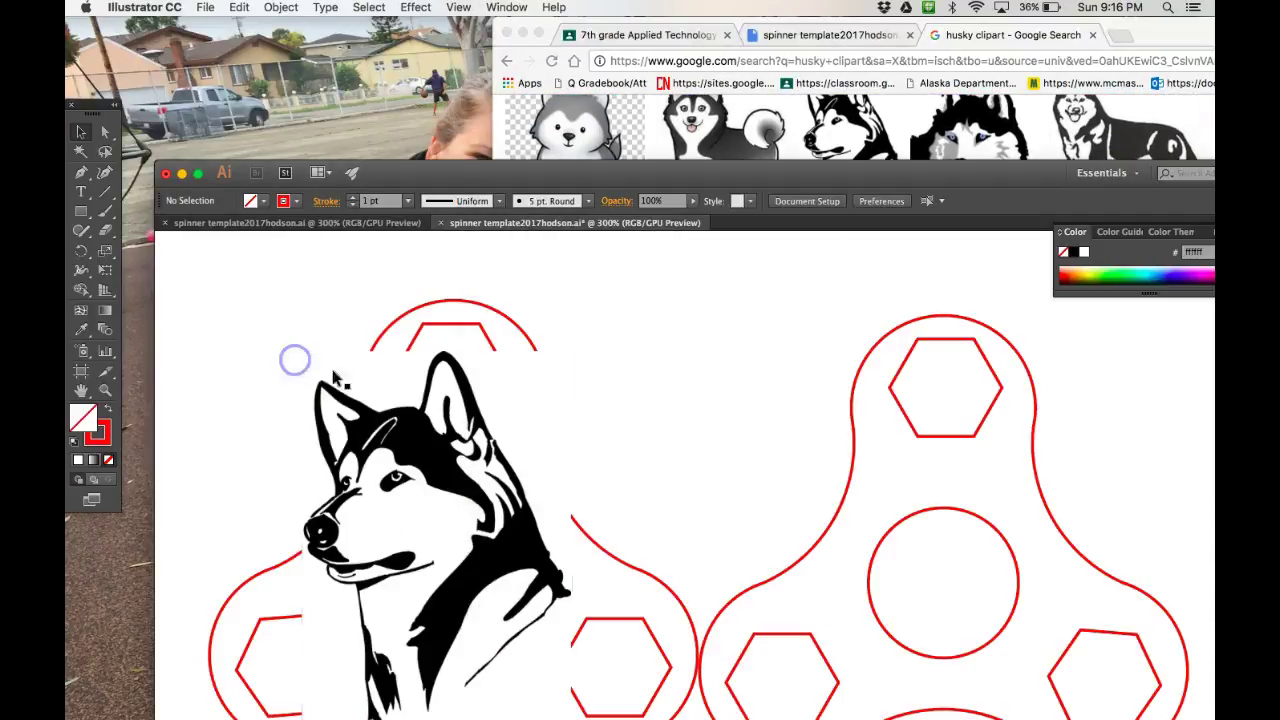
left_click(458, 502)
left_click_drag(460, 507, 713, 435)
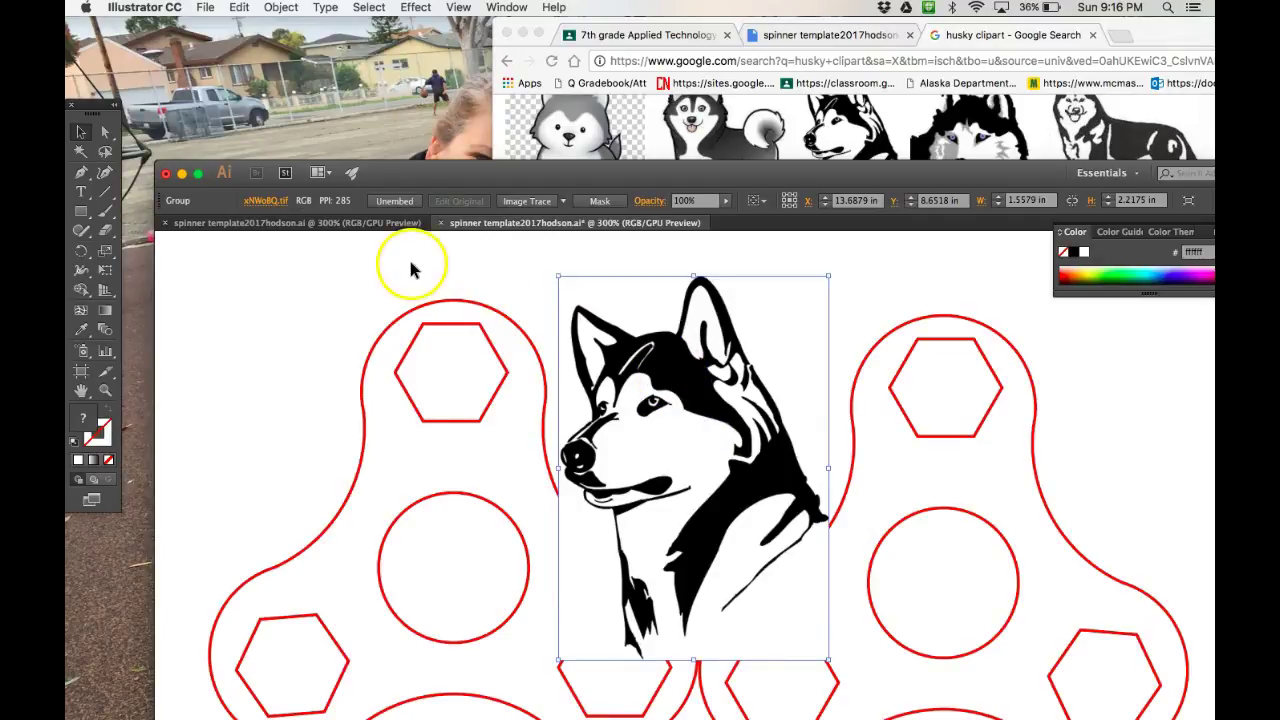
- Convert the husky image into vector paths with Image Trace, using Make and Expand
left_click(427, 175)
double_click(427, 175)
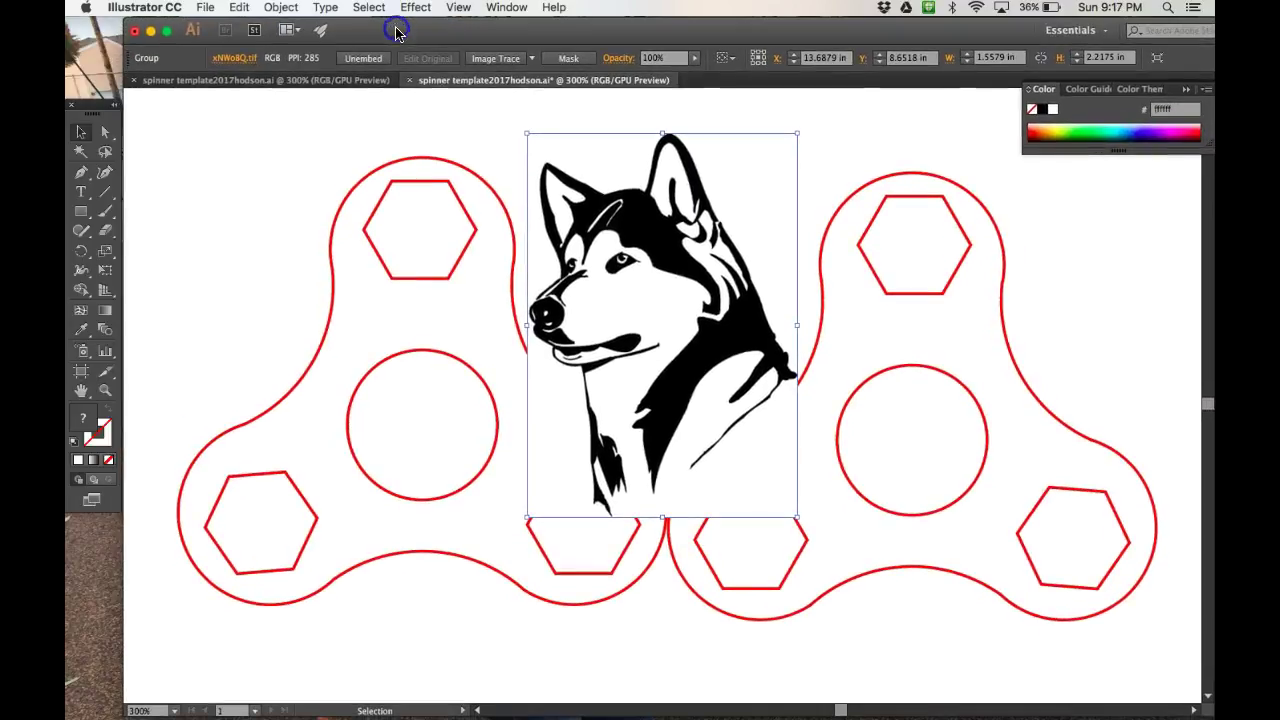
left_click(281, 8)
mouse_move(336, 422)
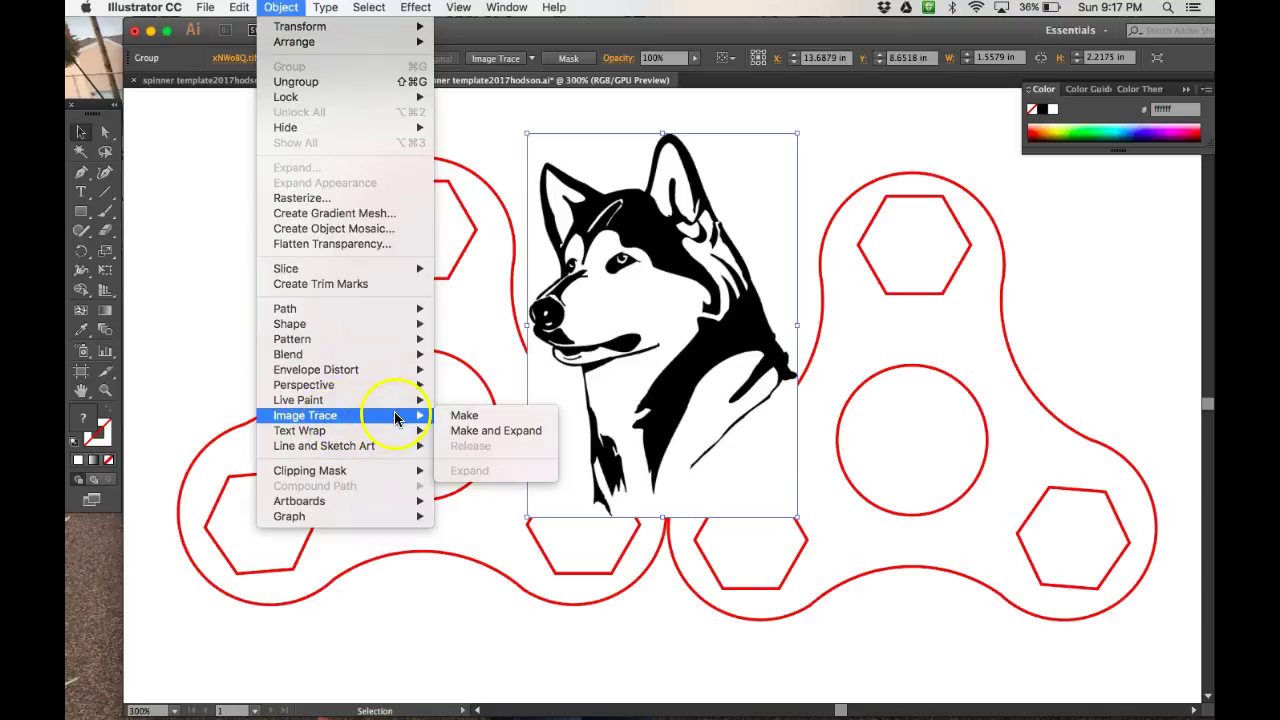
left_click(468, 432)
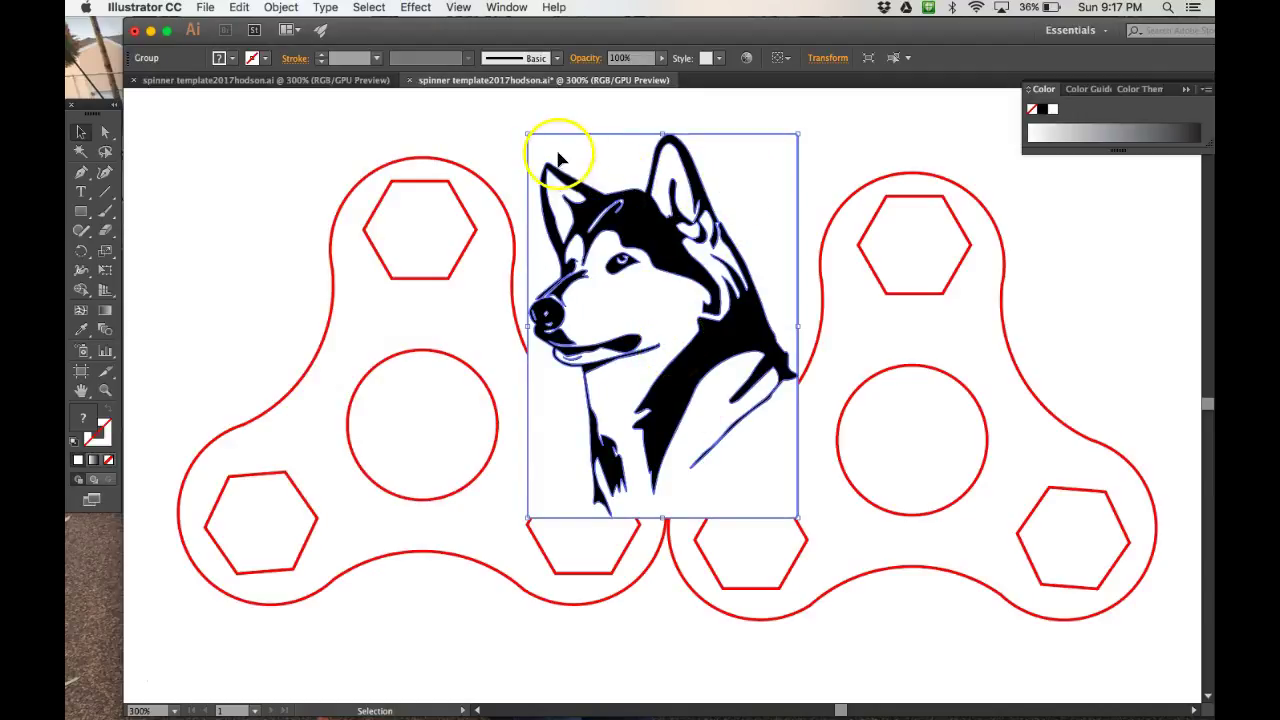
- Shrink the traced husky to about 0.6 by 0.96 in, checking it against the left spinner, and set it between the spinners
left_click_drag(529, 131, 644, 320)
left_click_drag(695, 409, 634, 243)
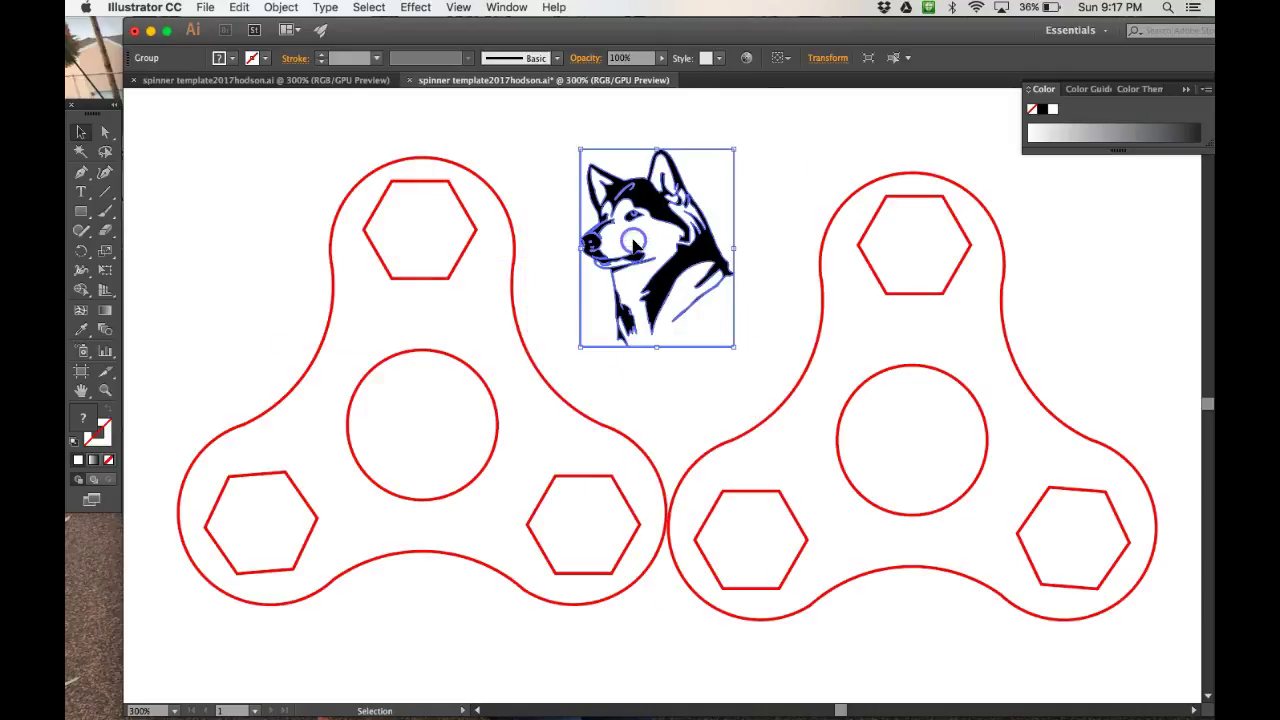
left_click(752, 192)
left_click(656, 208)
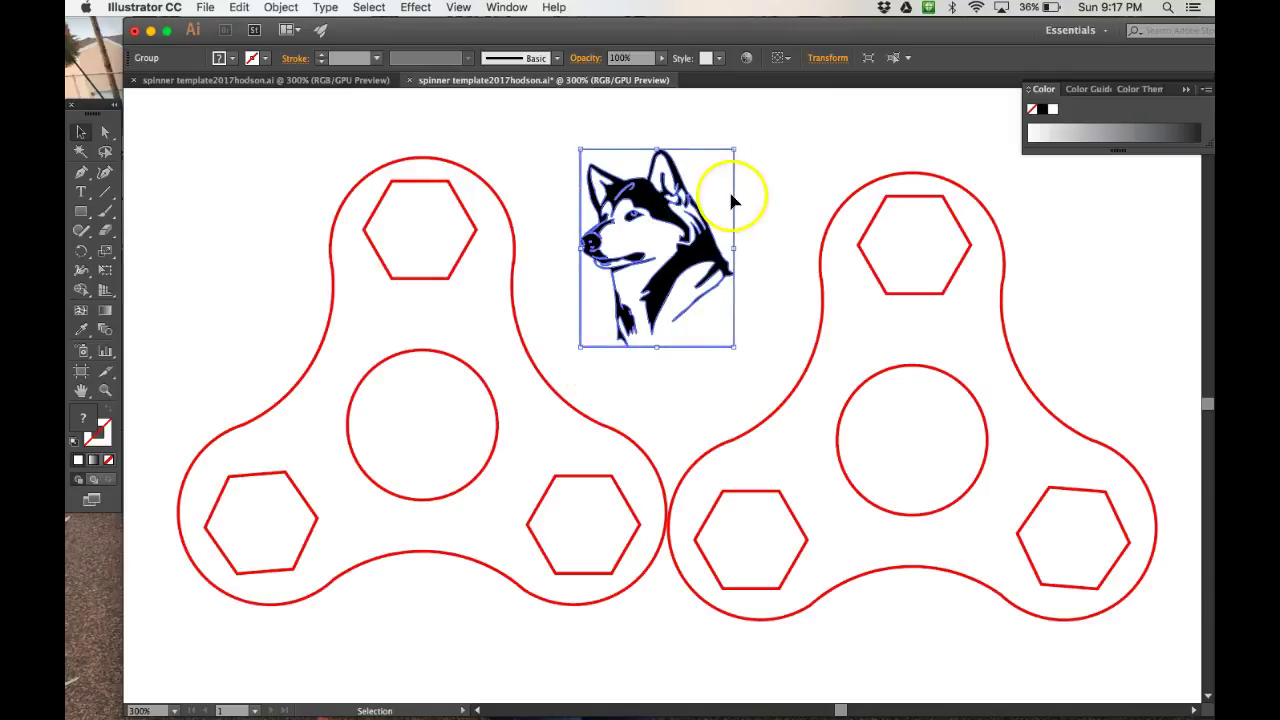
left_click_drag(615, 206, 408, 290)
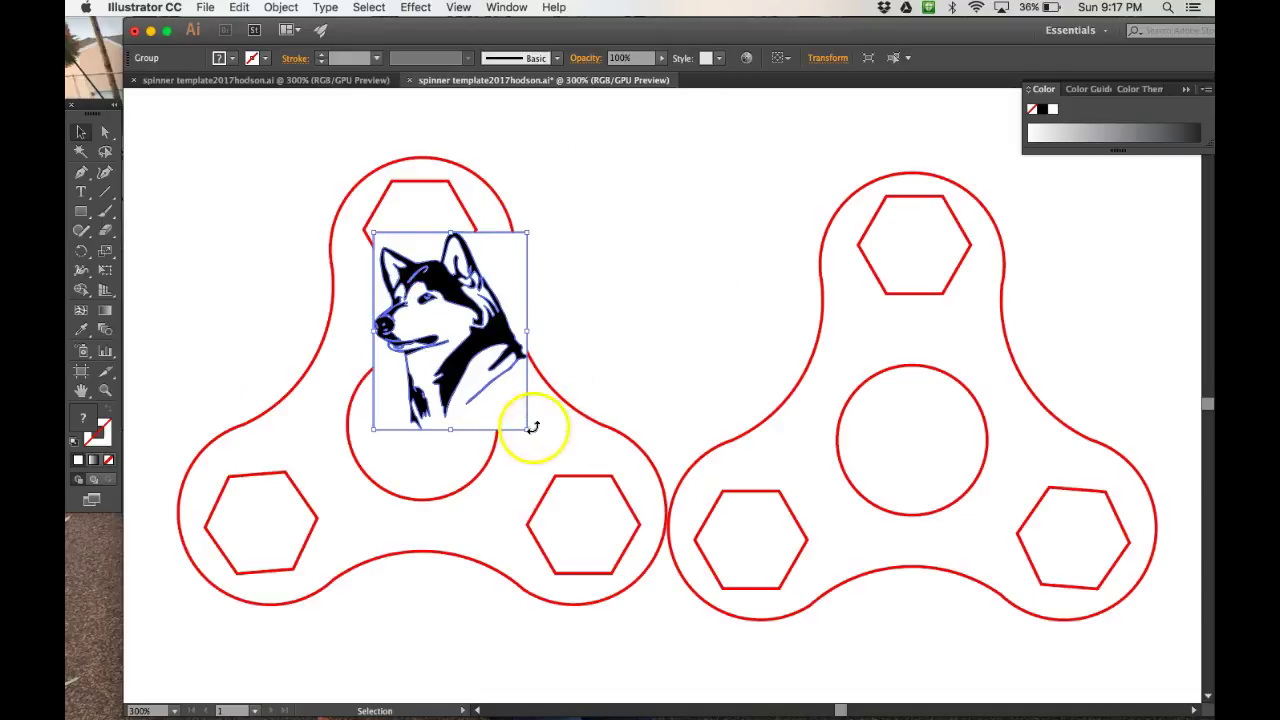
left_click_drag(527, 428, 474, 398)
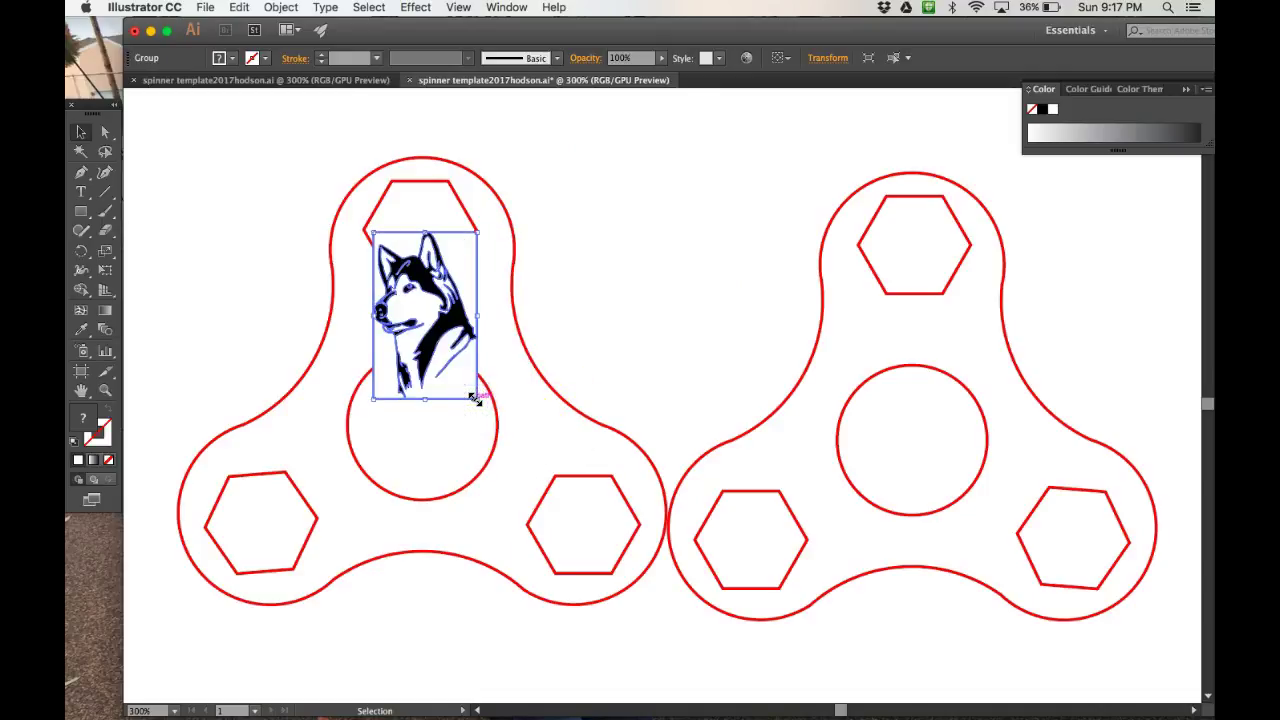
left_click_drag(422, 298, 663, 251)
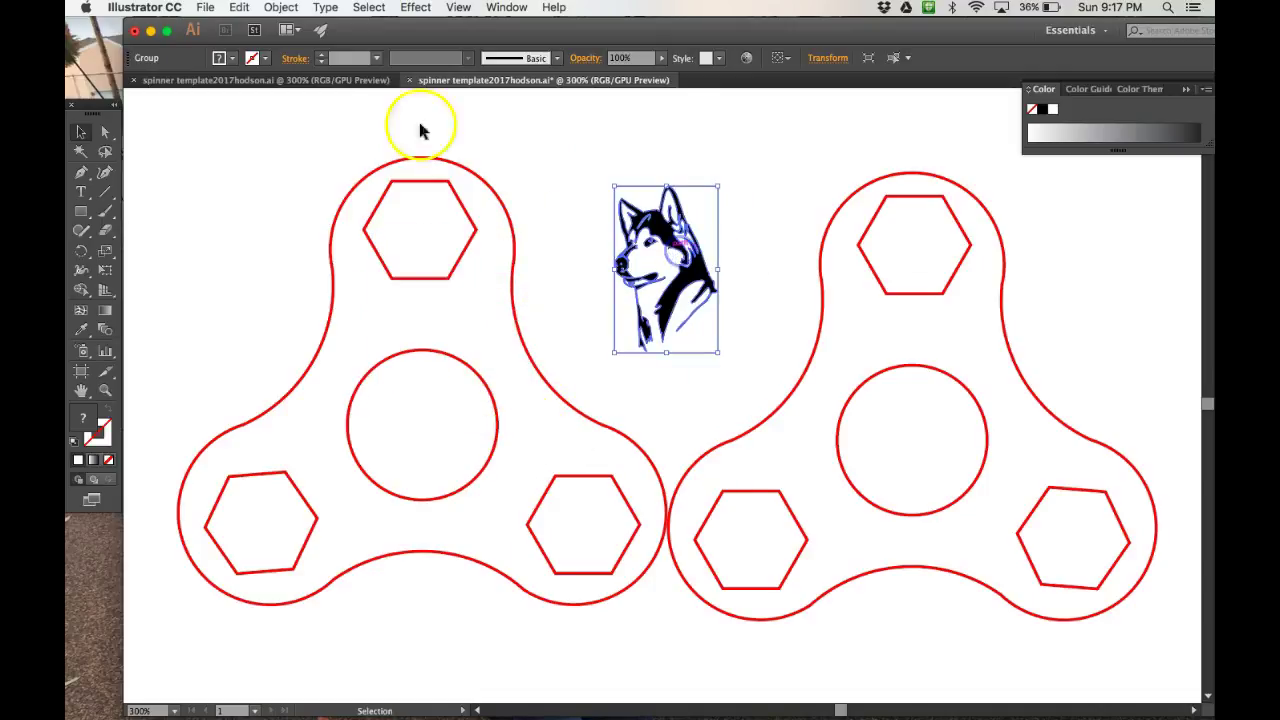
- Delete the white rectangular background path around the traced husky using Direct Selection
left_click(105, 133)
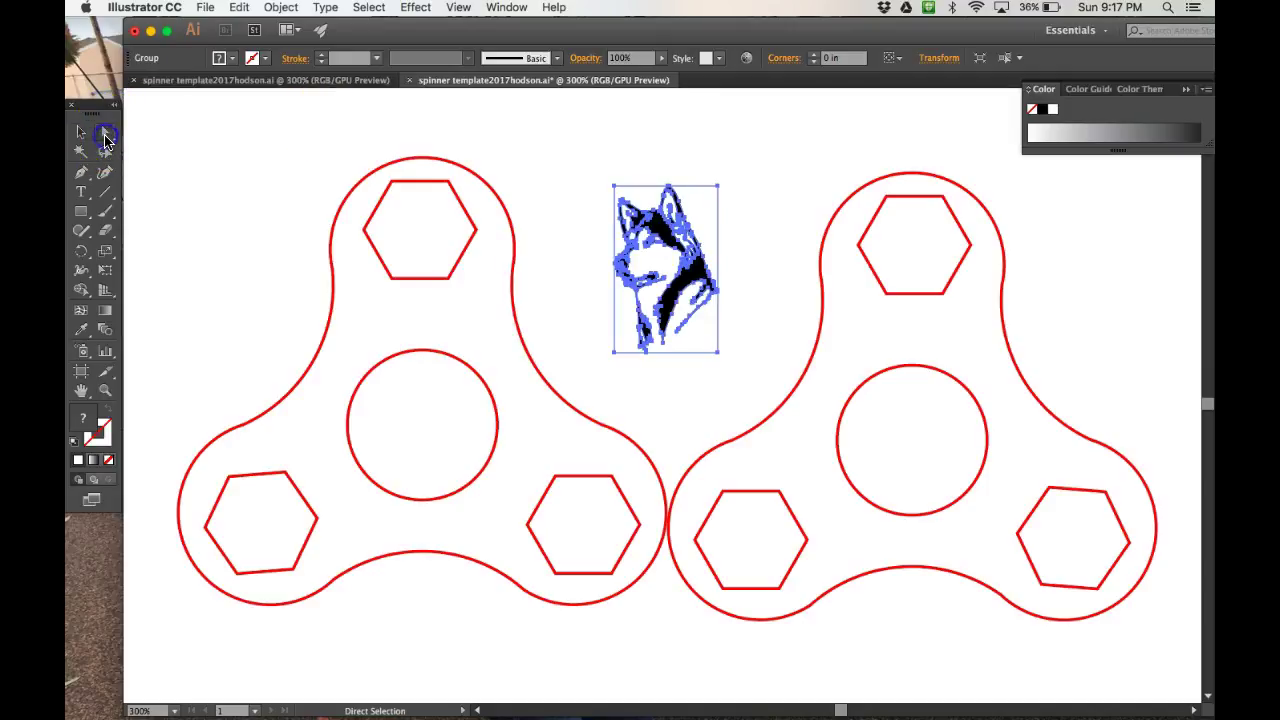
left_click(741, 322)
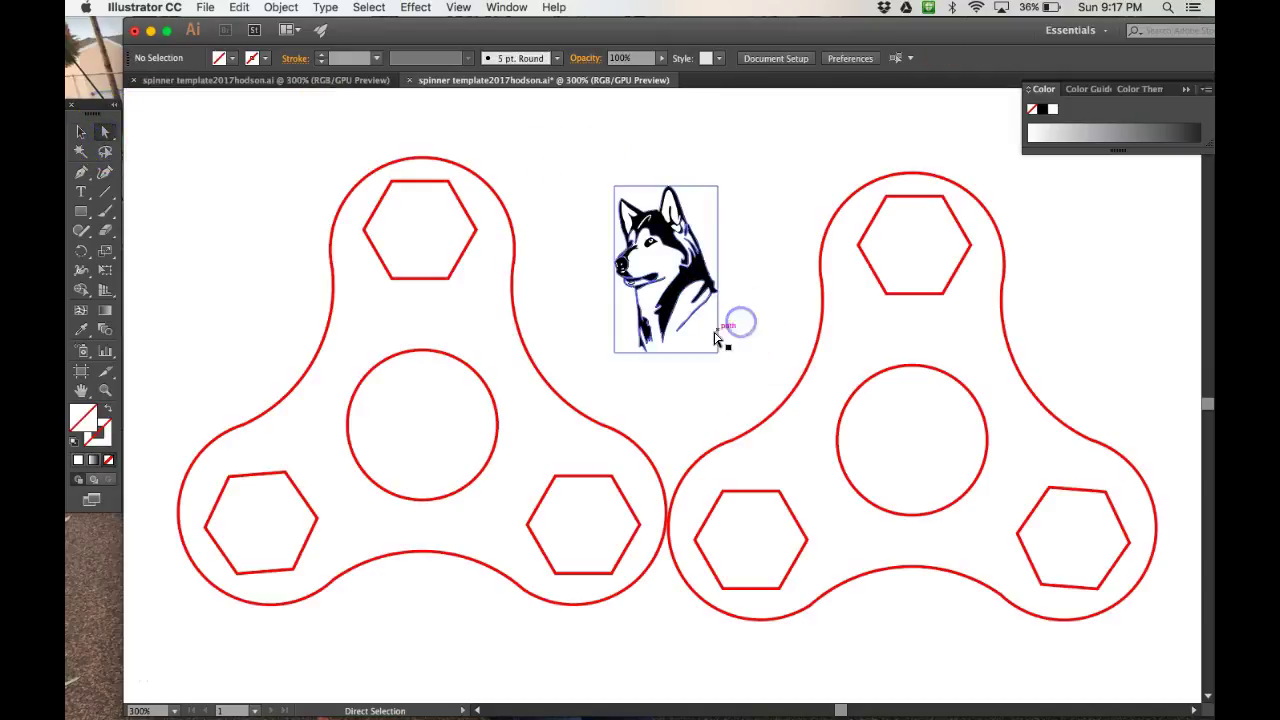
left_click(719, 345)
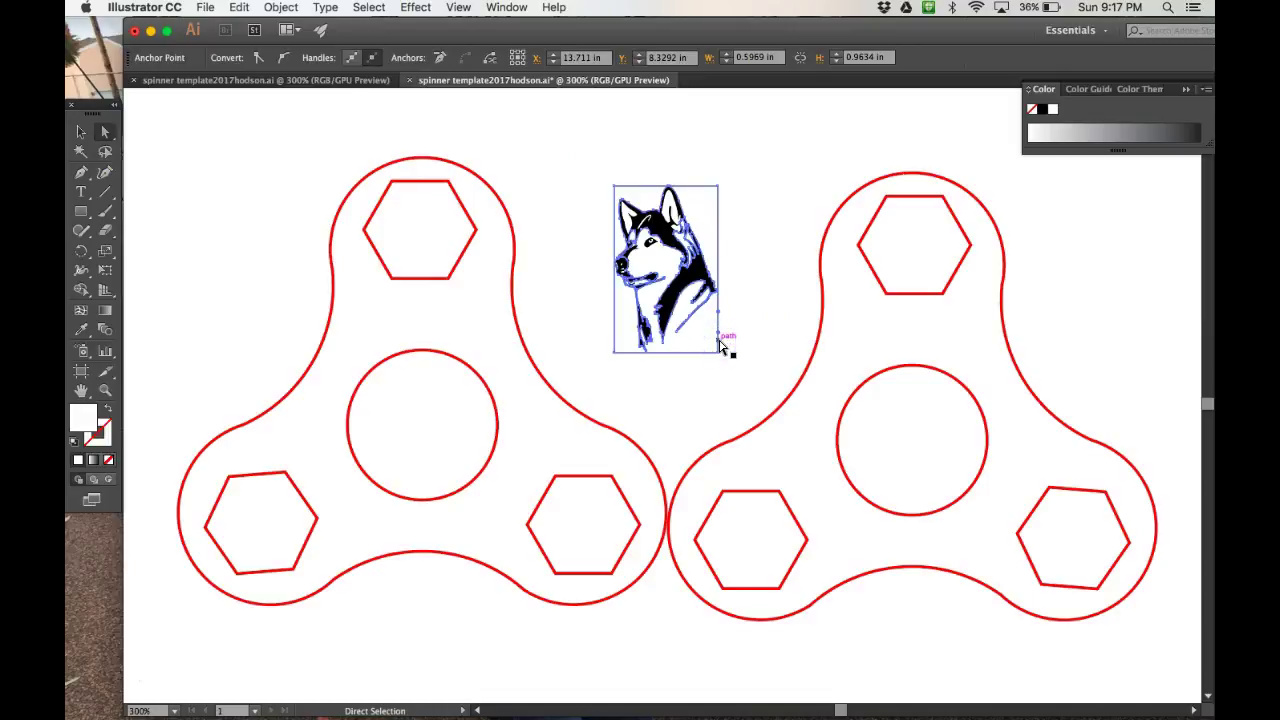
left_click(695, 368)
left_click(693, 360)
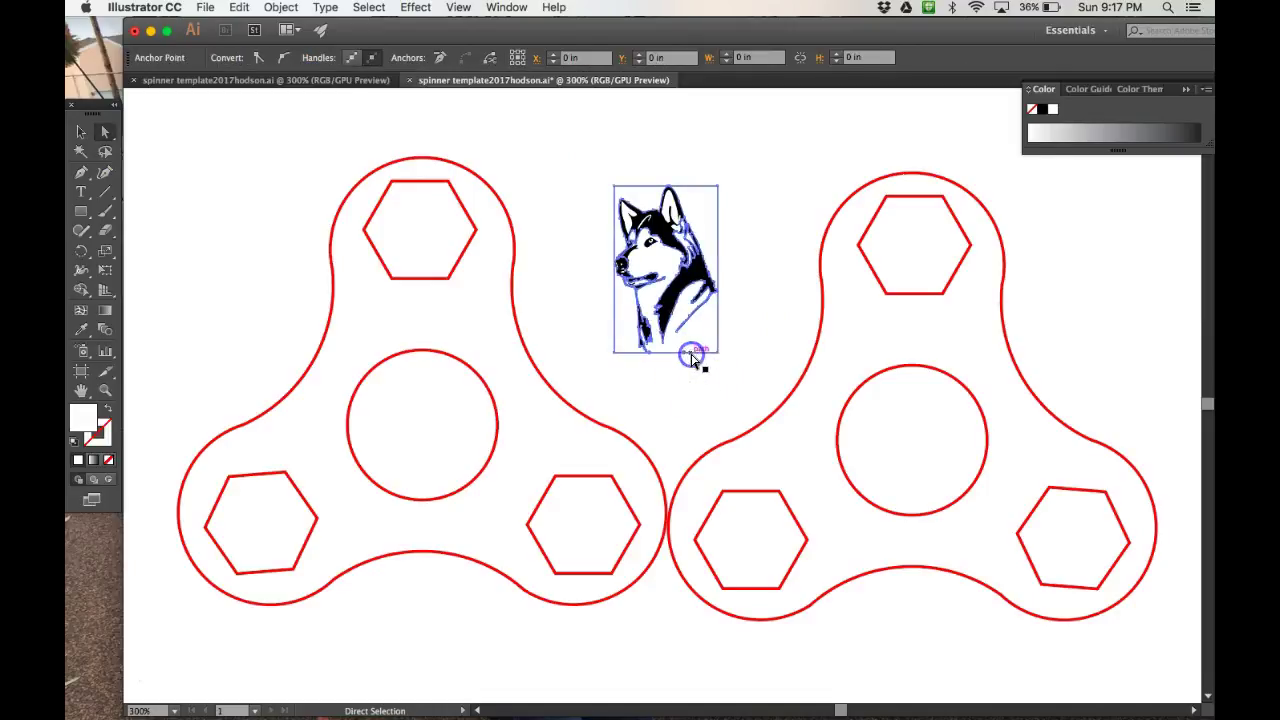
left_click(693, 360)
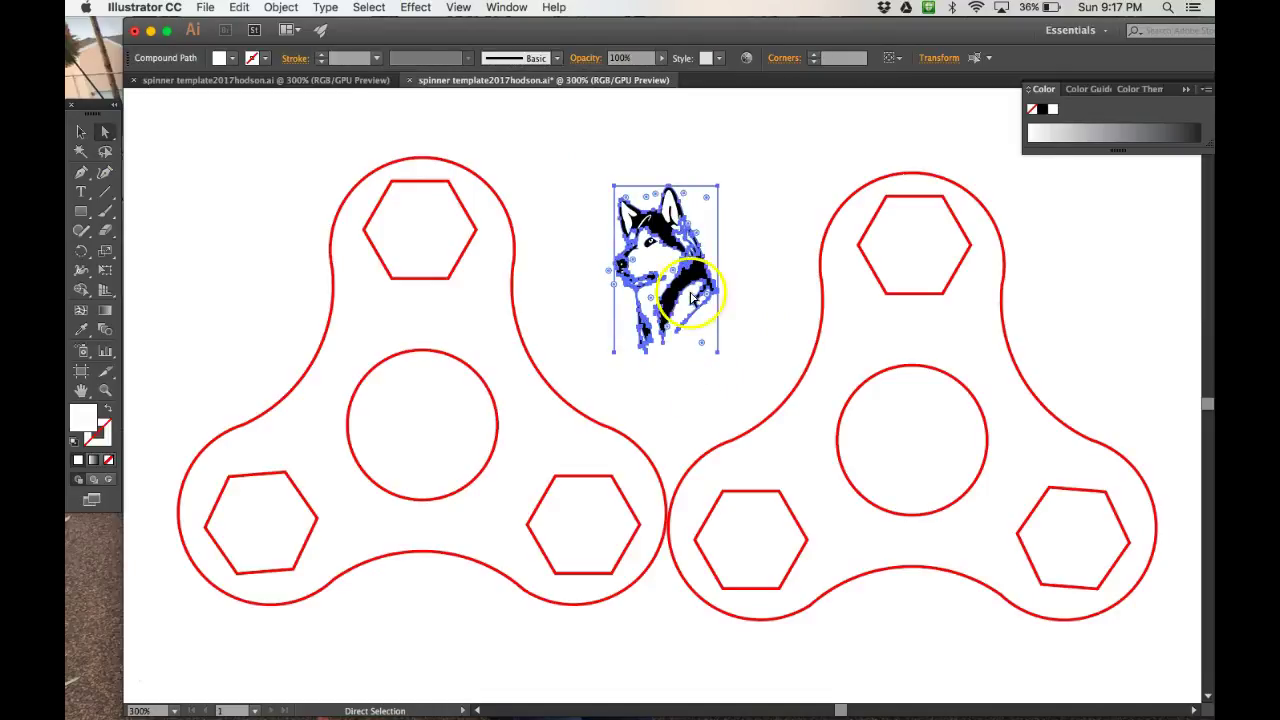
left_click(716, 209)
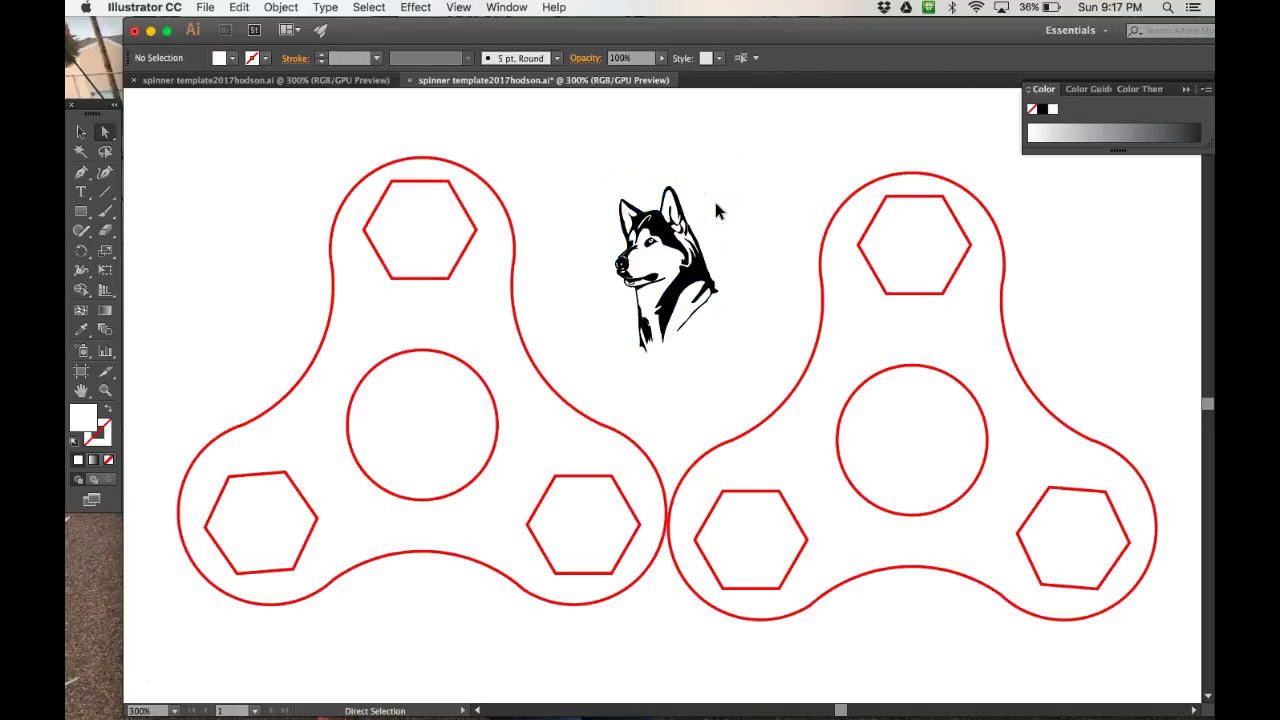
- Move the husky onto the left spinner's upper arm and shrink it to fit between the hexagon and the center circle
left_click(82, 133)
left_click_drag(642, 234, 446, 294)
left_click_drag(521, 411, 500, 369)
left_click_drag(419, 248, 441, 287)
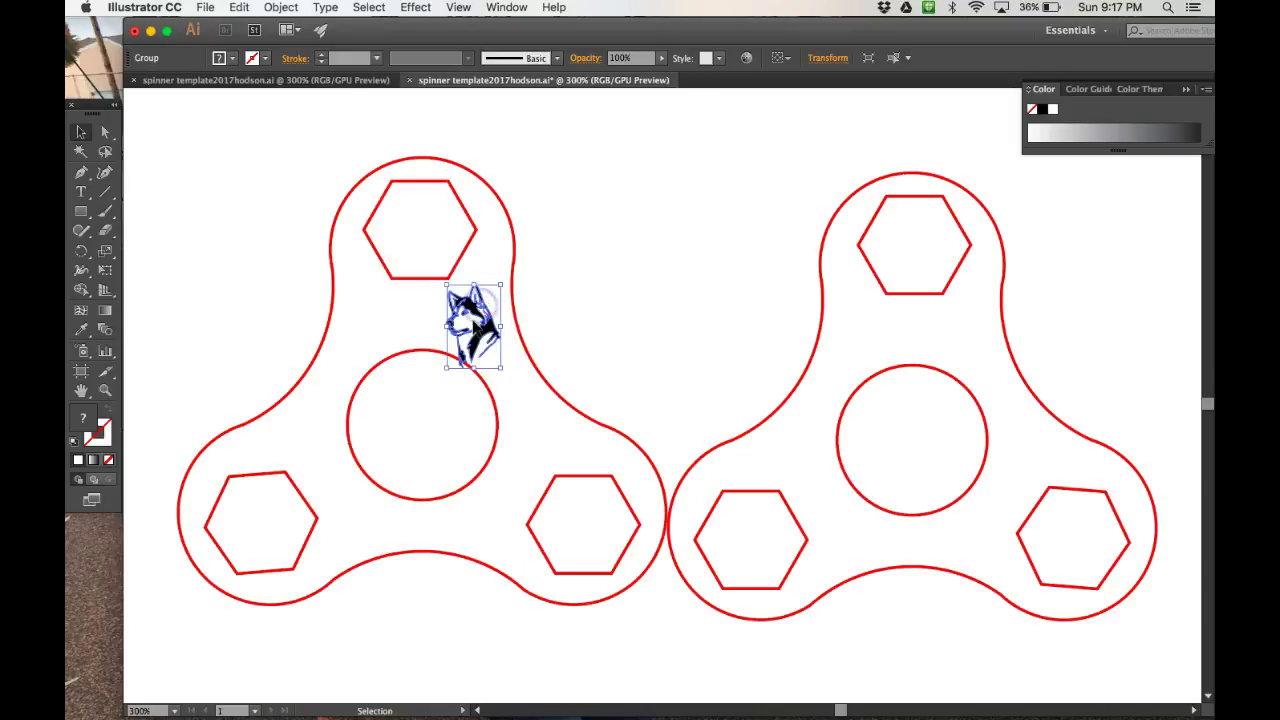
- Tilt the husky counterclockwise and place it on the left spinner's upper arm, just below the hexagonal hole near the outer edge
left_click_drag(481, 313, 592, 294)
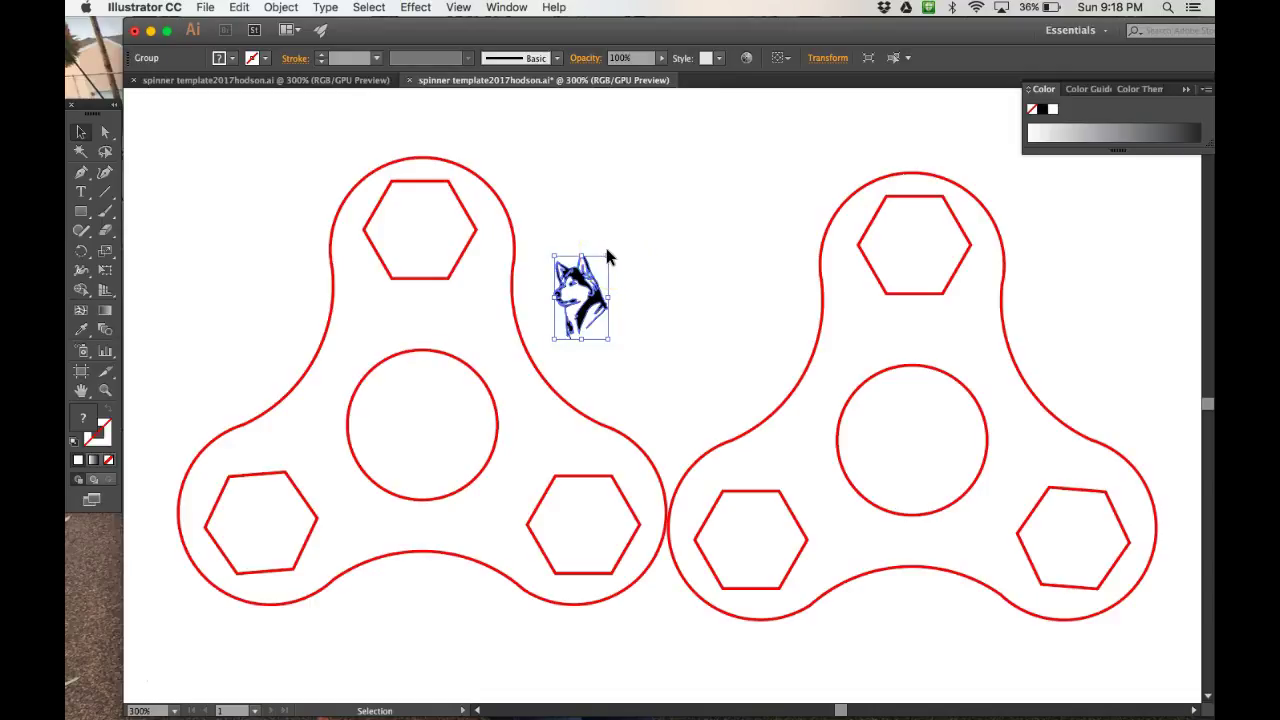
left_click_drag(606, 251, 580, 237)
left_click(477, 307)
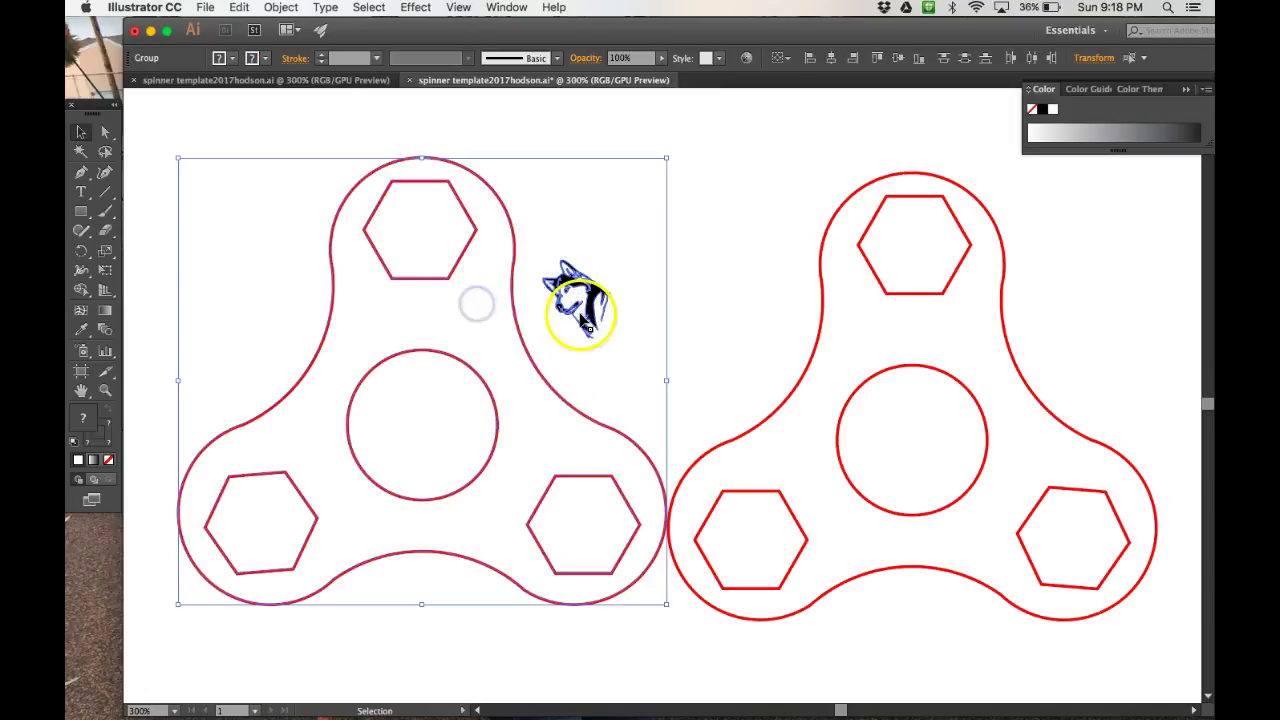
left_click(715, 277)
left_click_drag(590, 302, 487, 312)
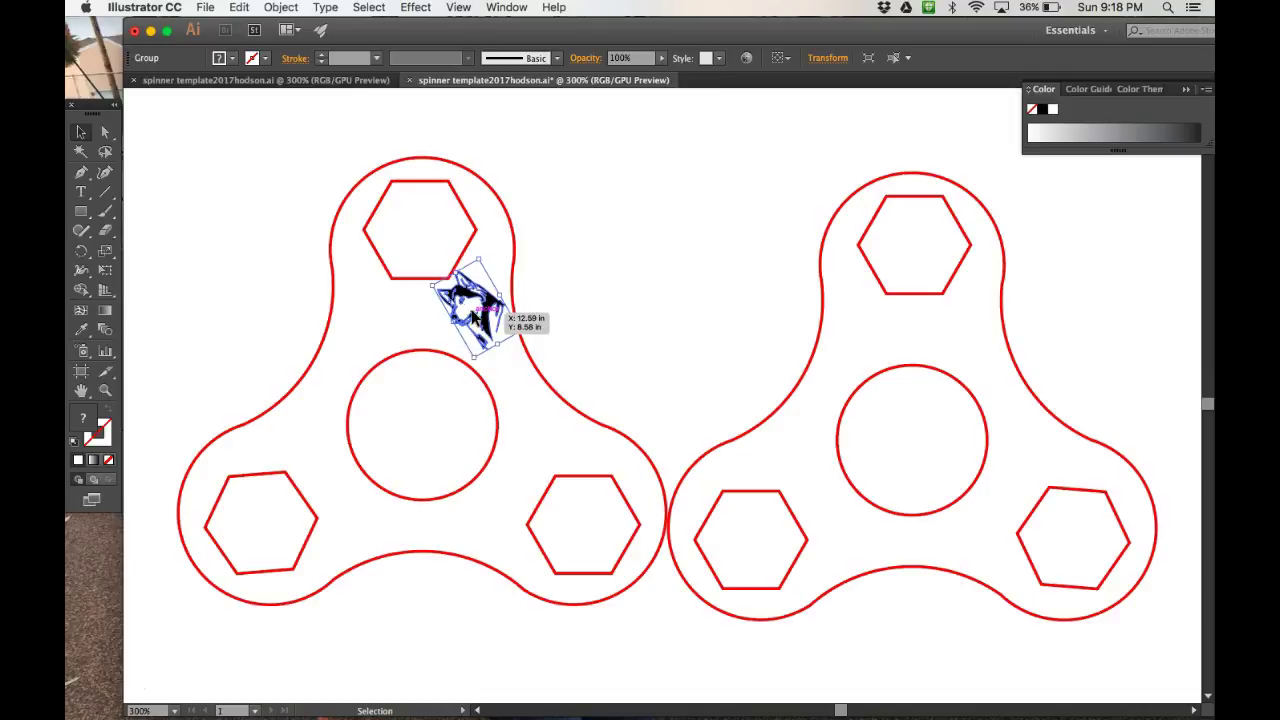
left_click(588, 306)
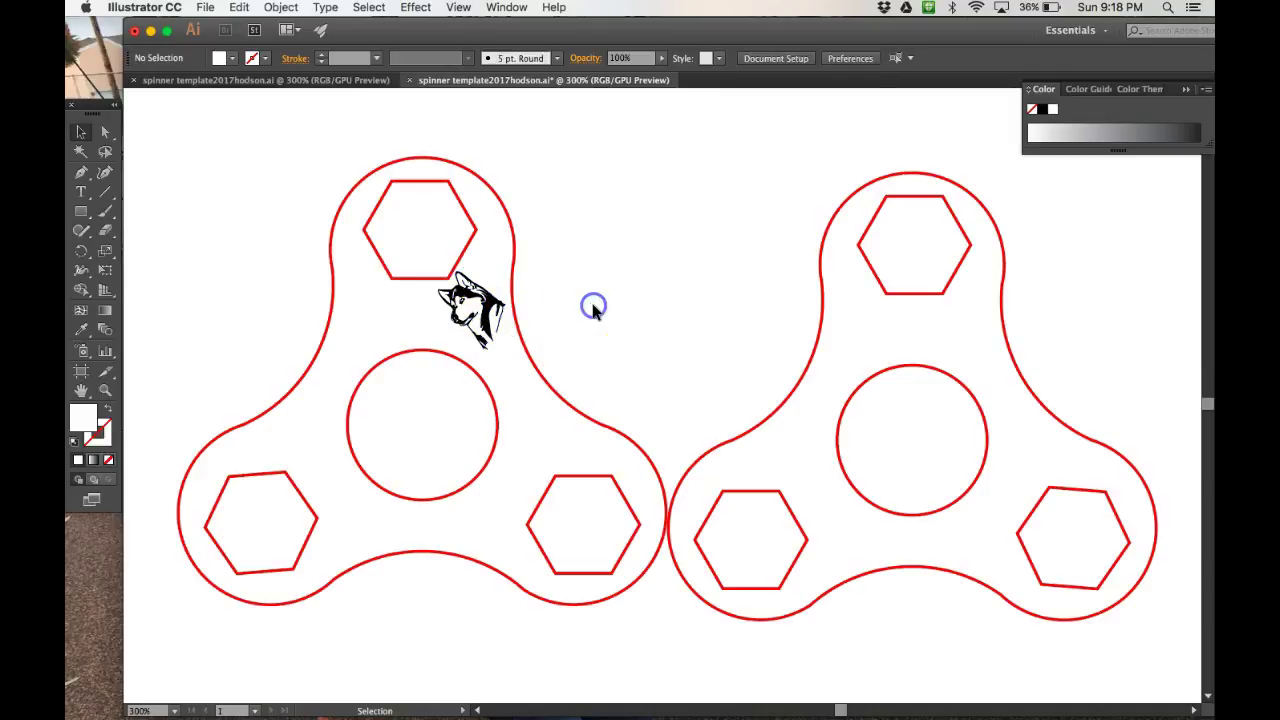
- Paste a copy of the tilted husky and place it at the matching spot on the right spinner's upper arm
key("super+v")
left_click_drag(680, 382, 958, 330)
left_click(1027, 288)
left_click(675, 257)
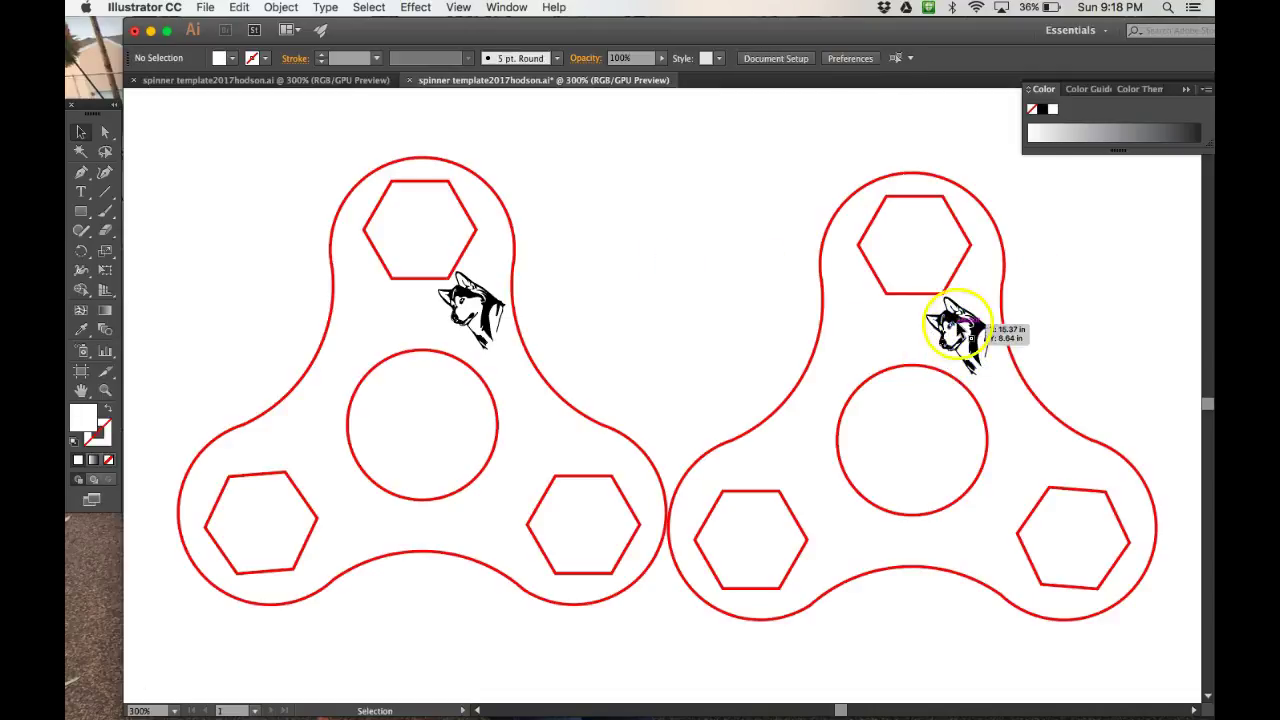
left_click(955, 330)
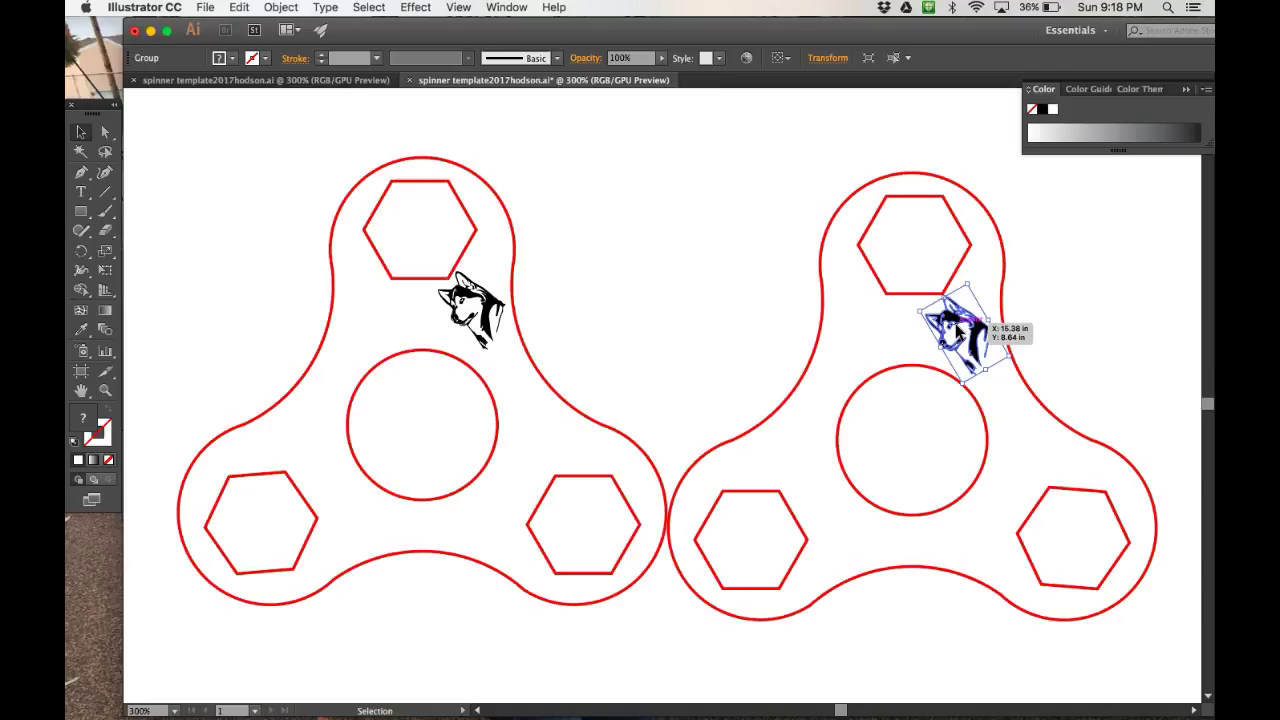
- Reflect the husky on the right spinner's upper arm across an axis angle of 180°
left_click(282, 8)
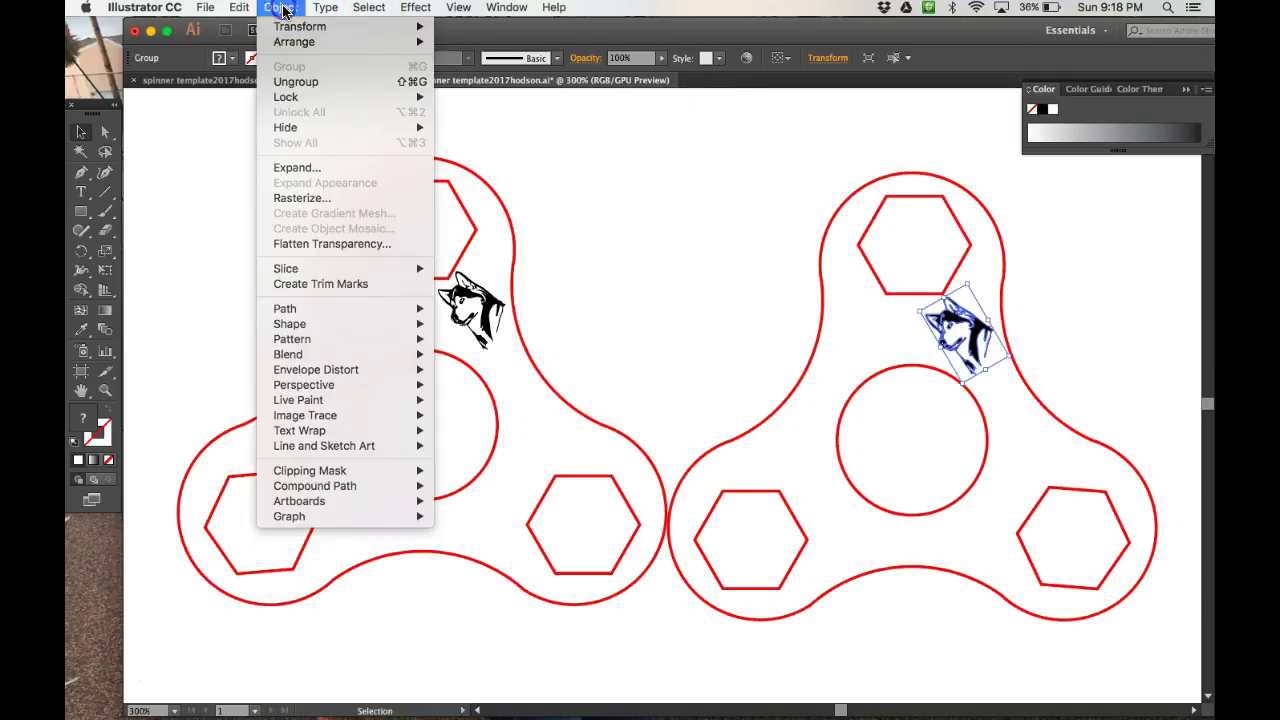
left_click(326, 33)
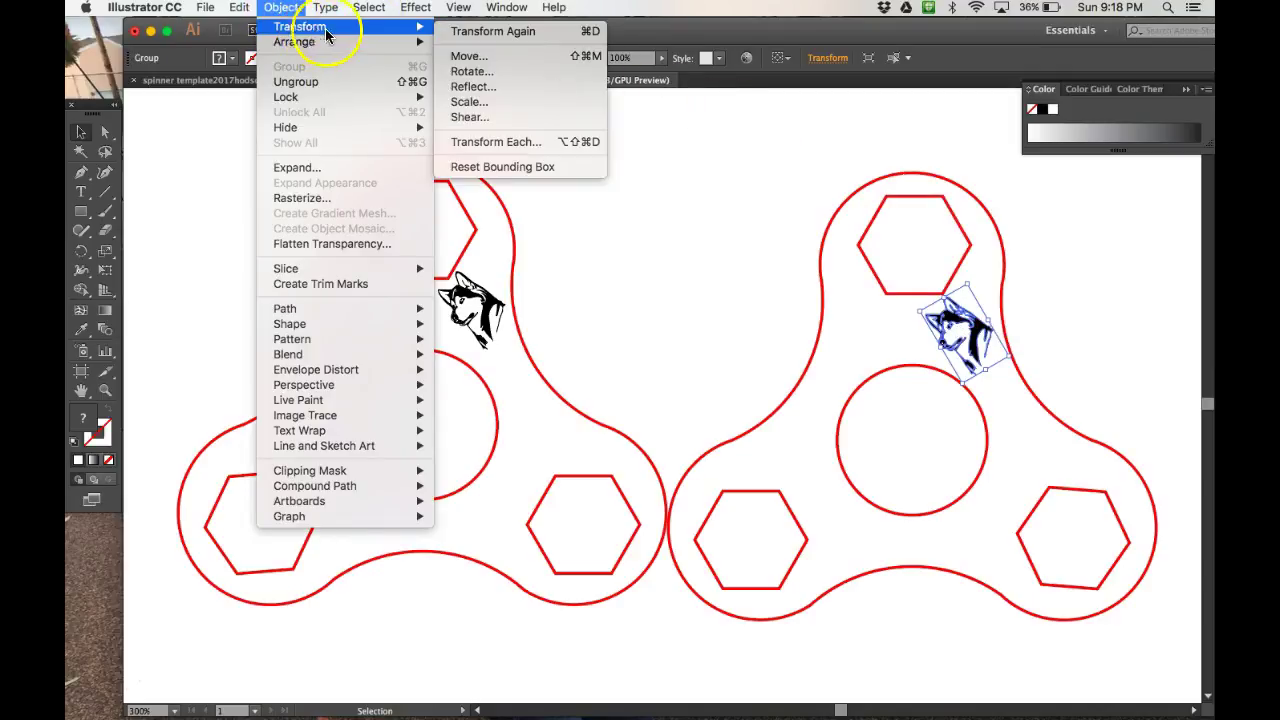
left_click(482, 86)
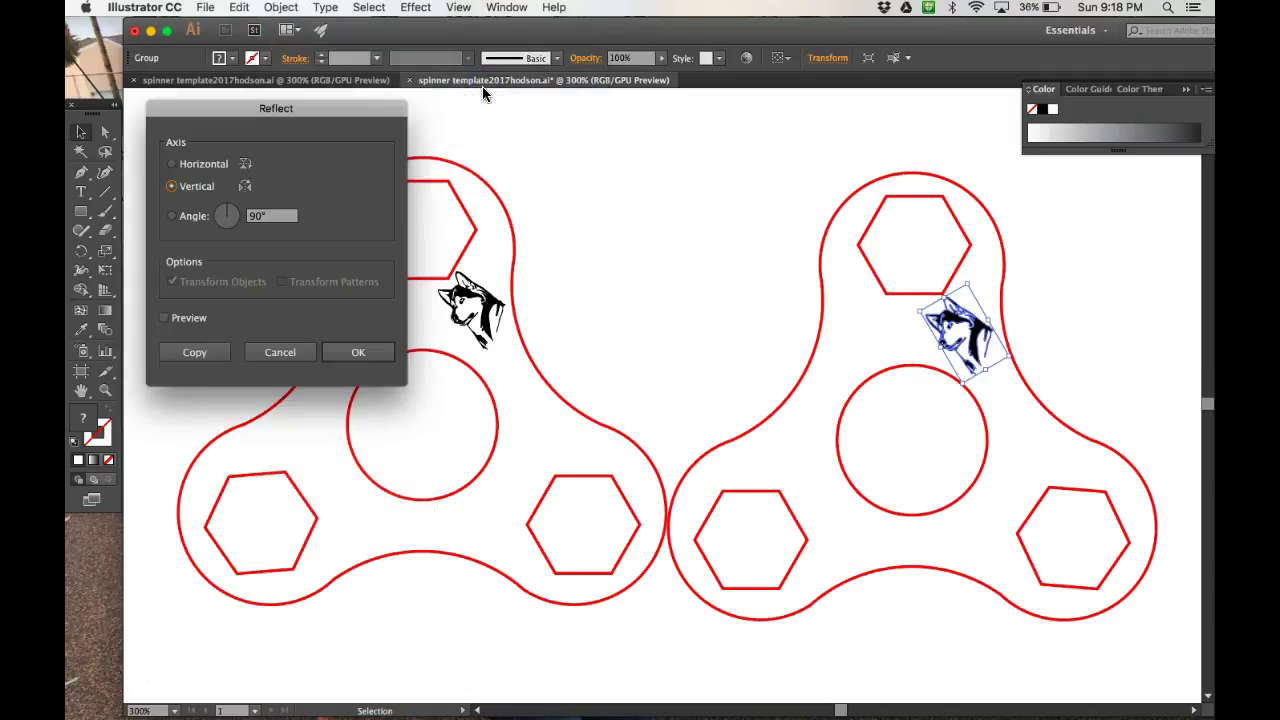
left_click(274, 219)
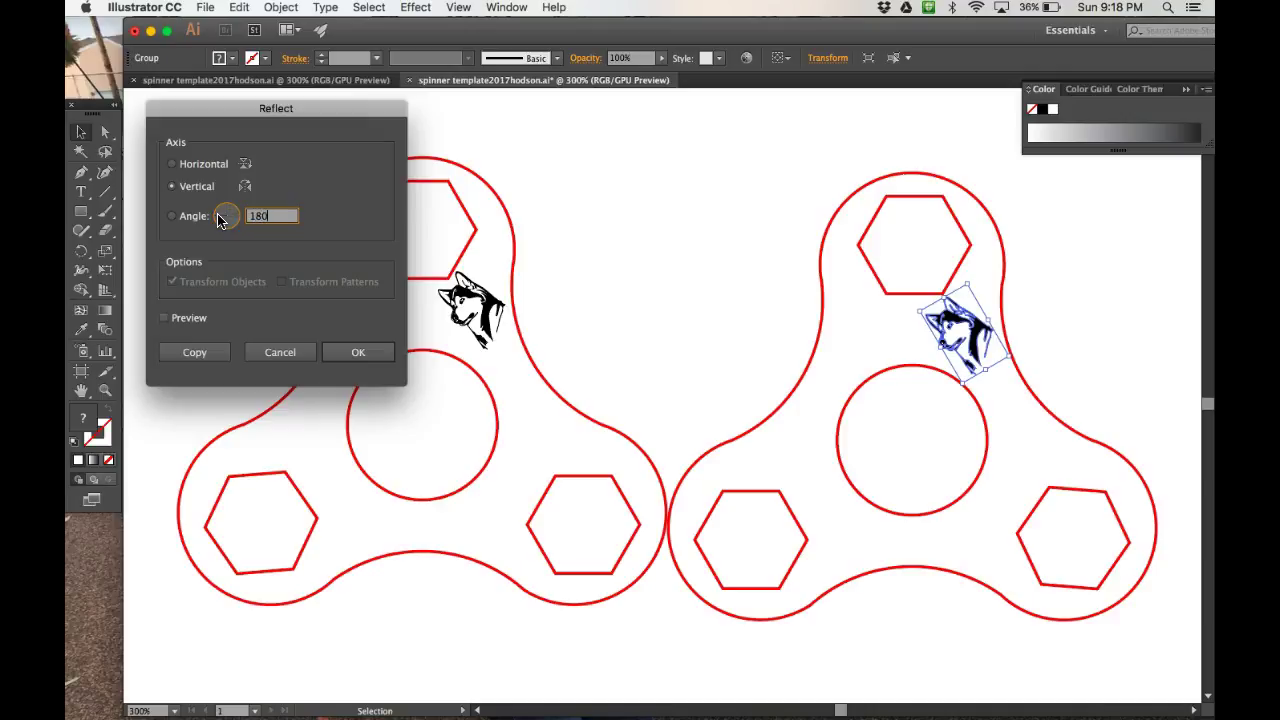
key("Return")
left_click(1108, 298)
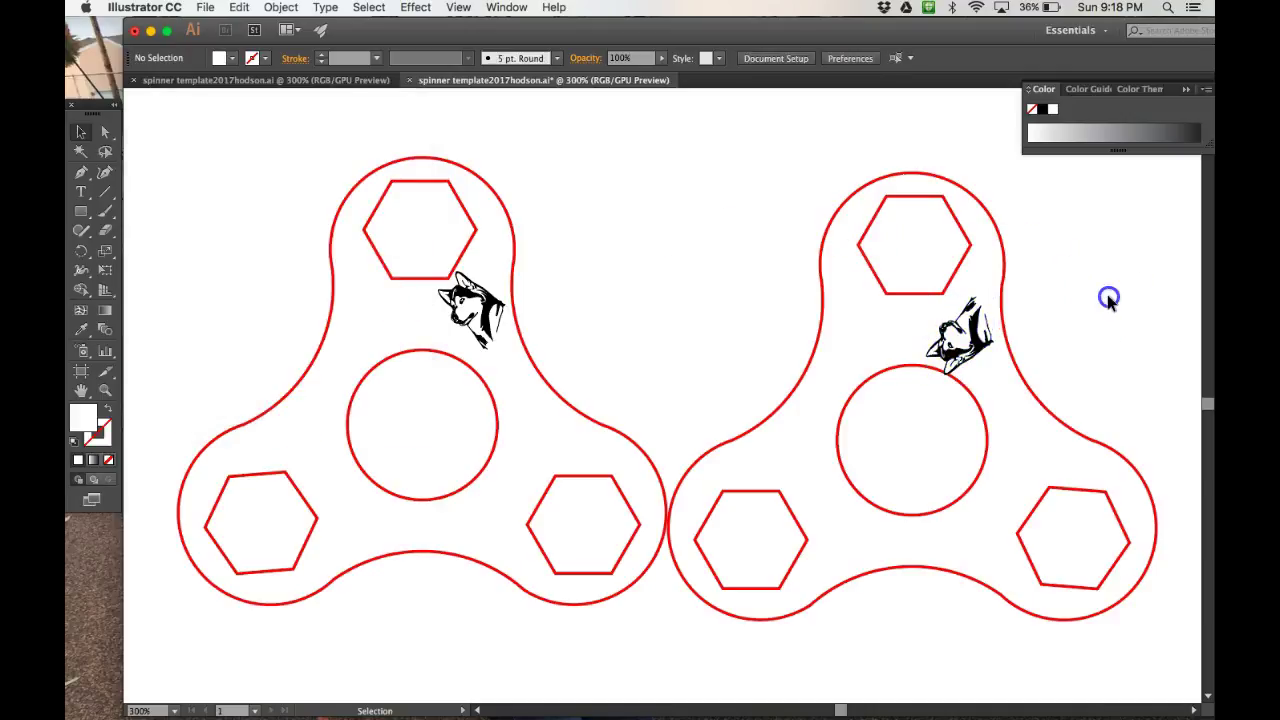
- Rotate the reflected husky until it sits upright facing right, and nudge it toward the outer edge below the right spinner's upper hexagon
left_click(957, 333)
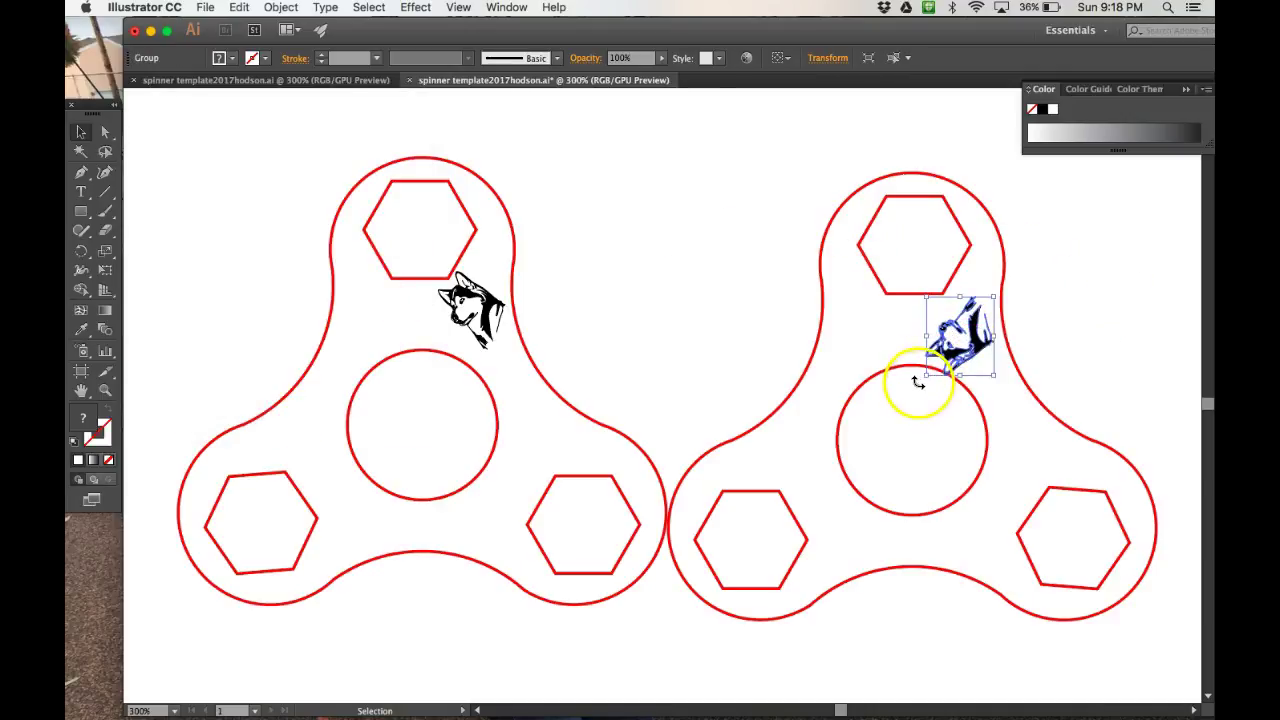
left_click_drag(920, 381, 925, 242)
left_click(1104, 280)
left_click_drag(962, 331, 979, 327)
left_click(1084, 300)
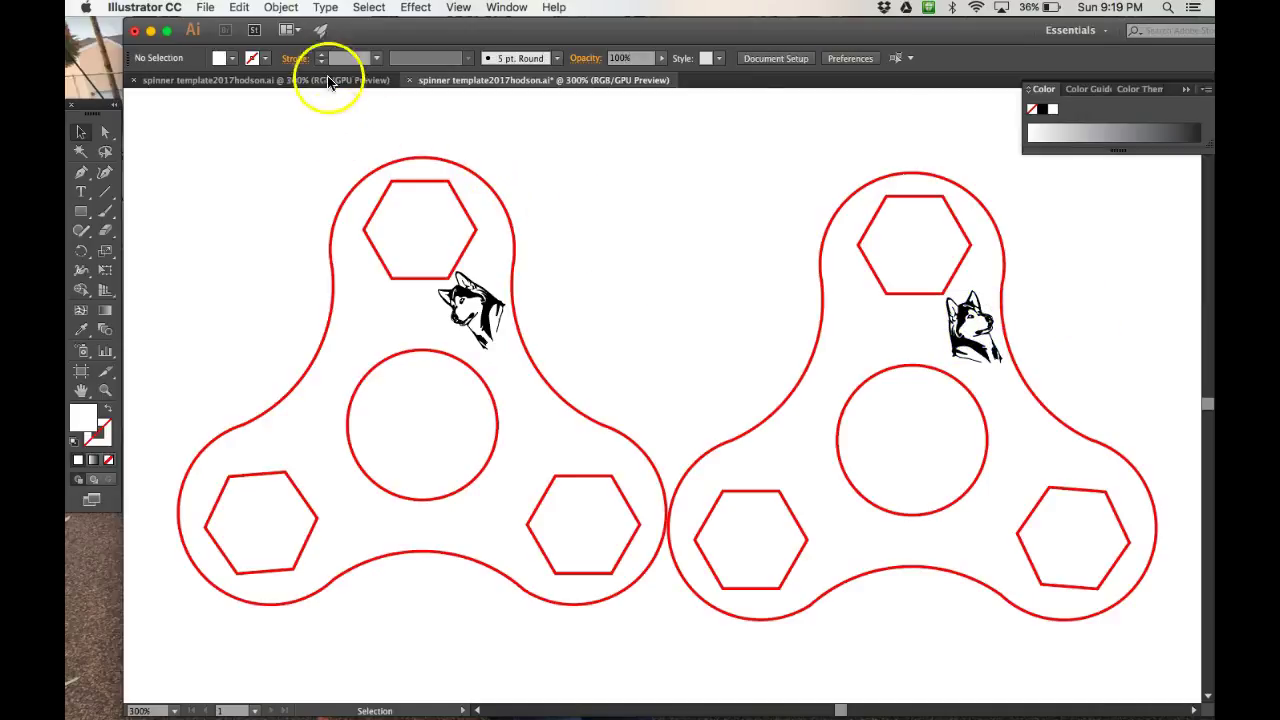
- Switch to Google Chrome and close the old husky clipart search tab
mouse_move(498, 716)
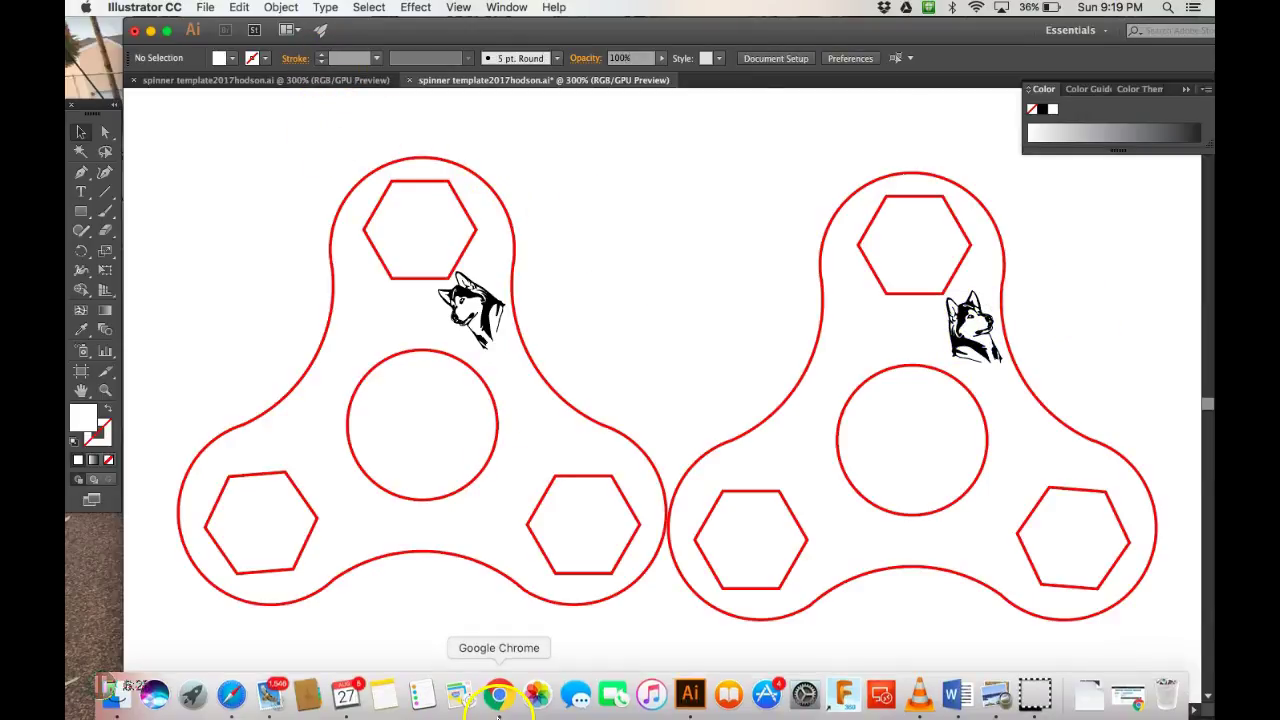
left_click(498, 694)
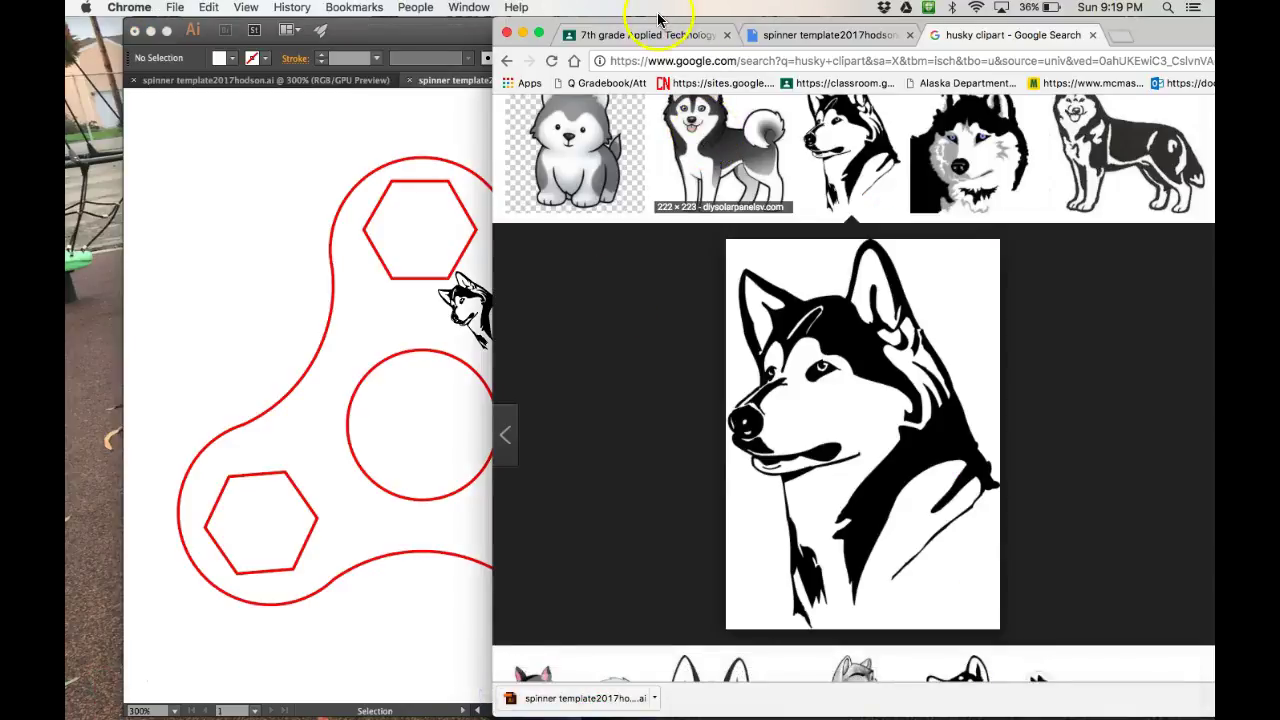
left_click(1094, 36)
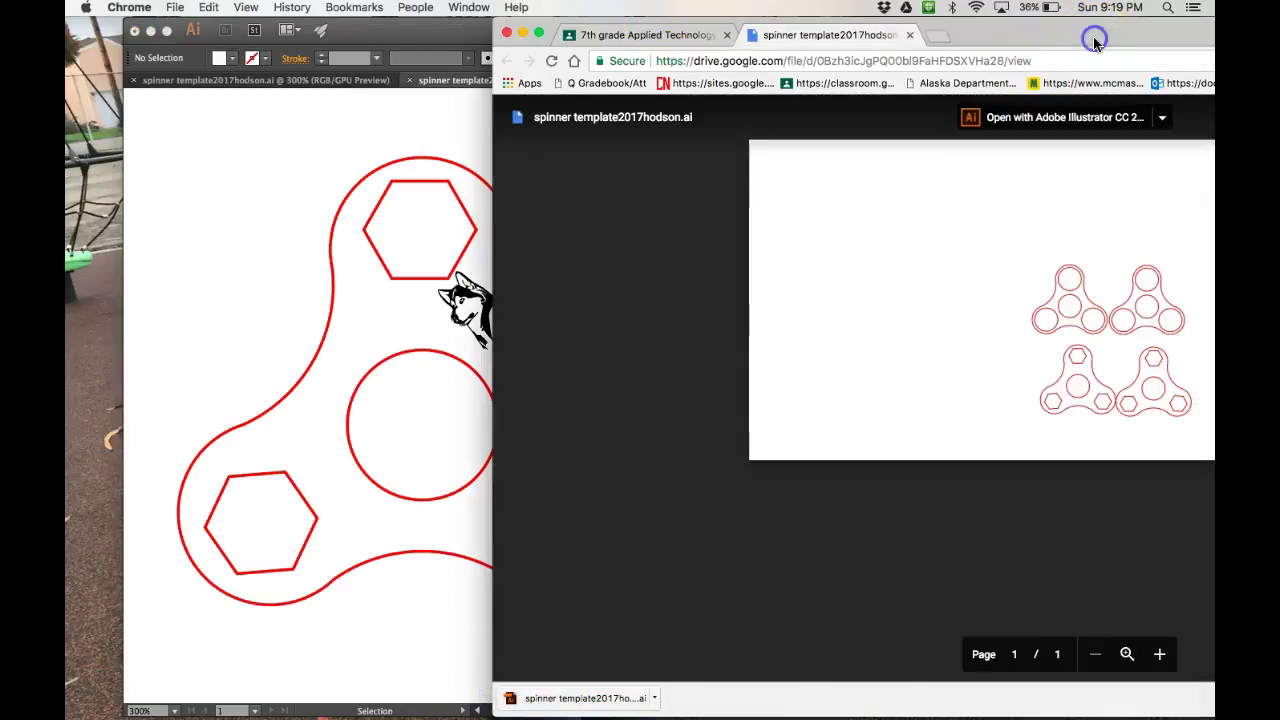
- Search Google for "husky clip art" in a new tab and open the image results
left_click(938, 36)
type("husky cli")
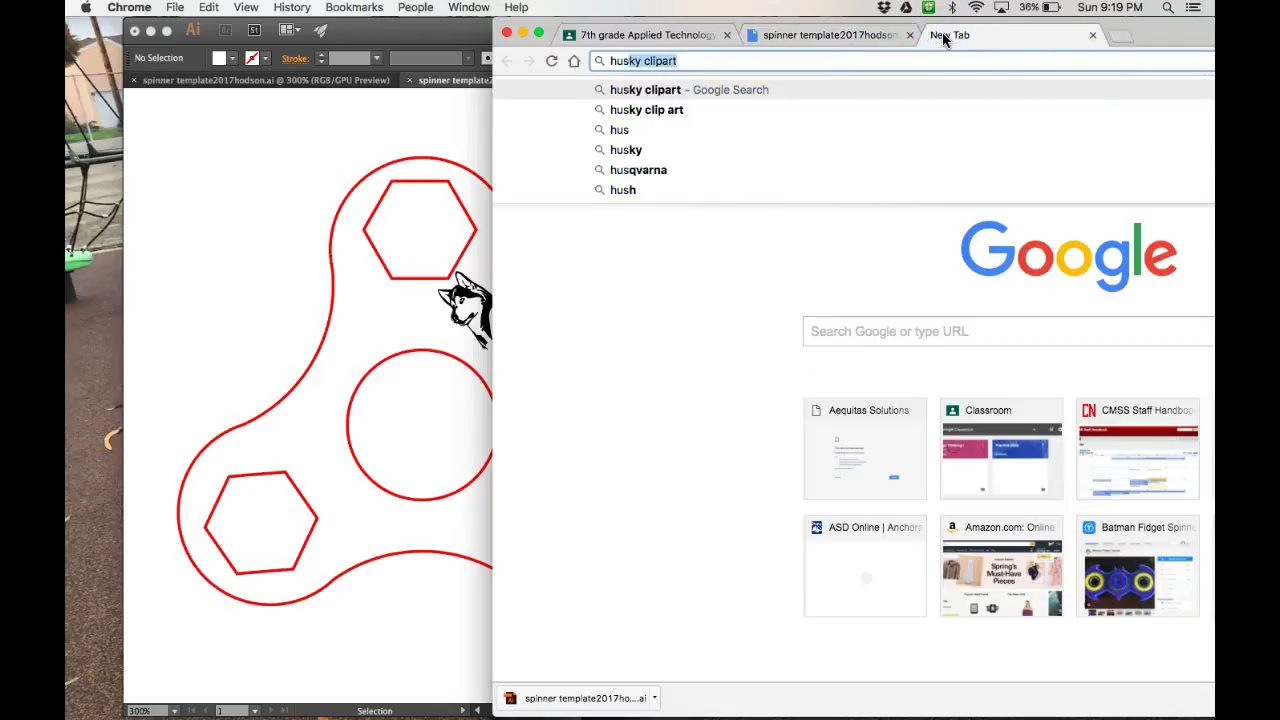
type("p at")
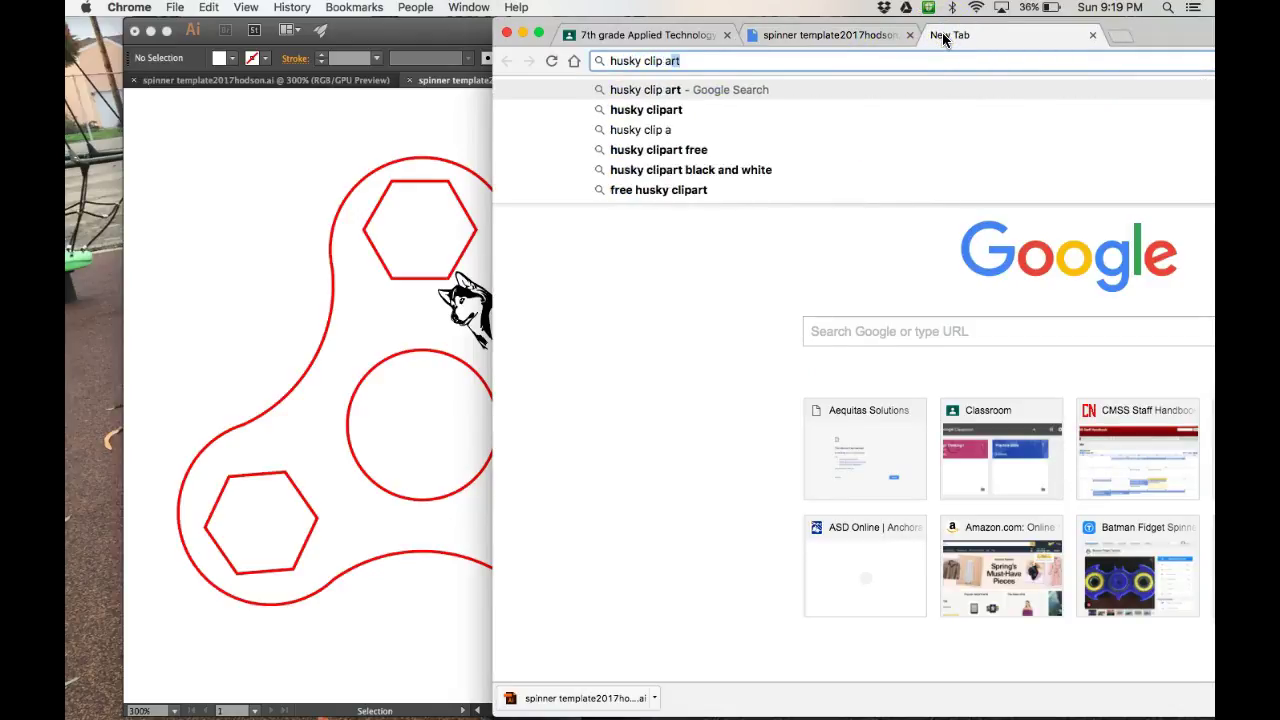
key("BackSpace")
type("rt")
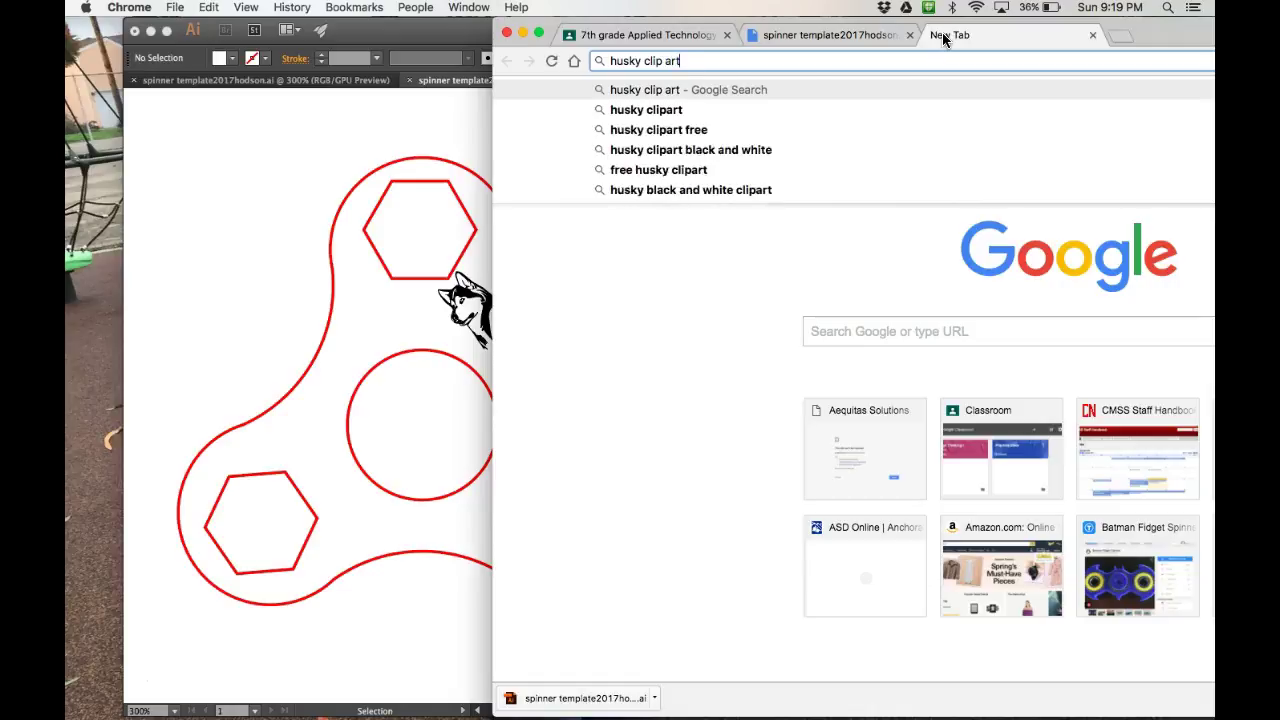
key("Return")
left_click(812, 248)
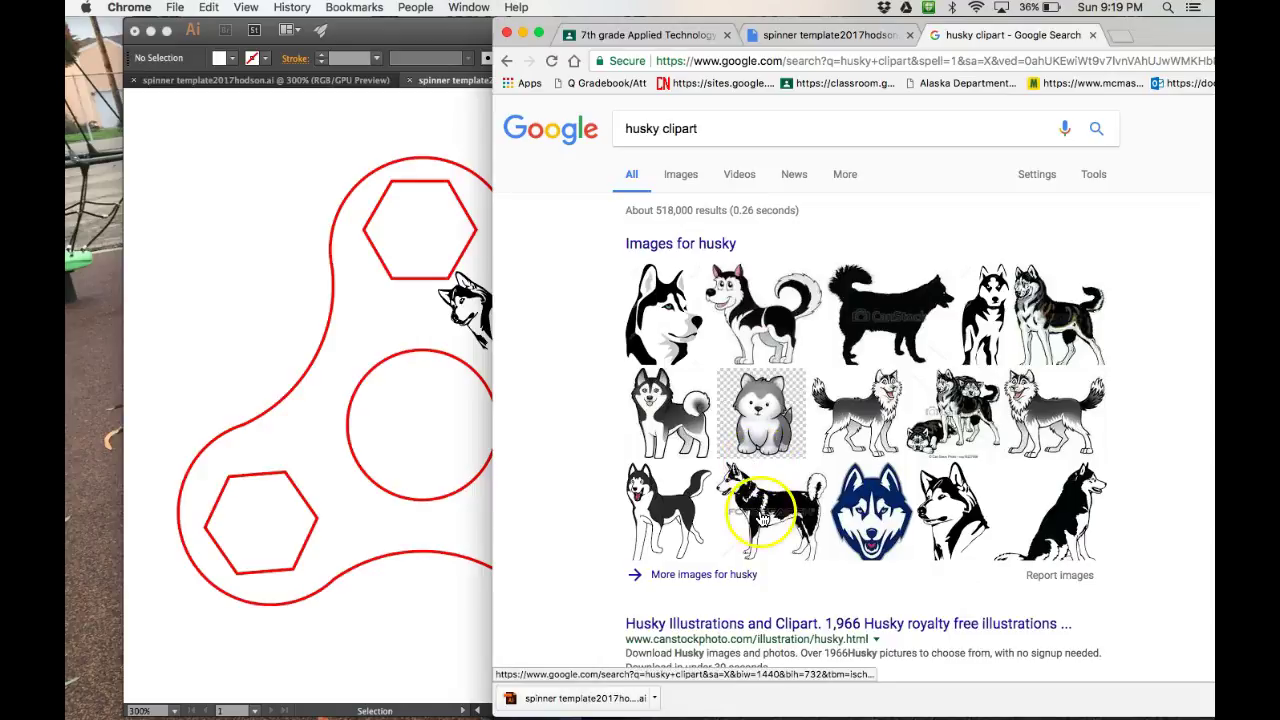
left_click(684, 253)
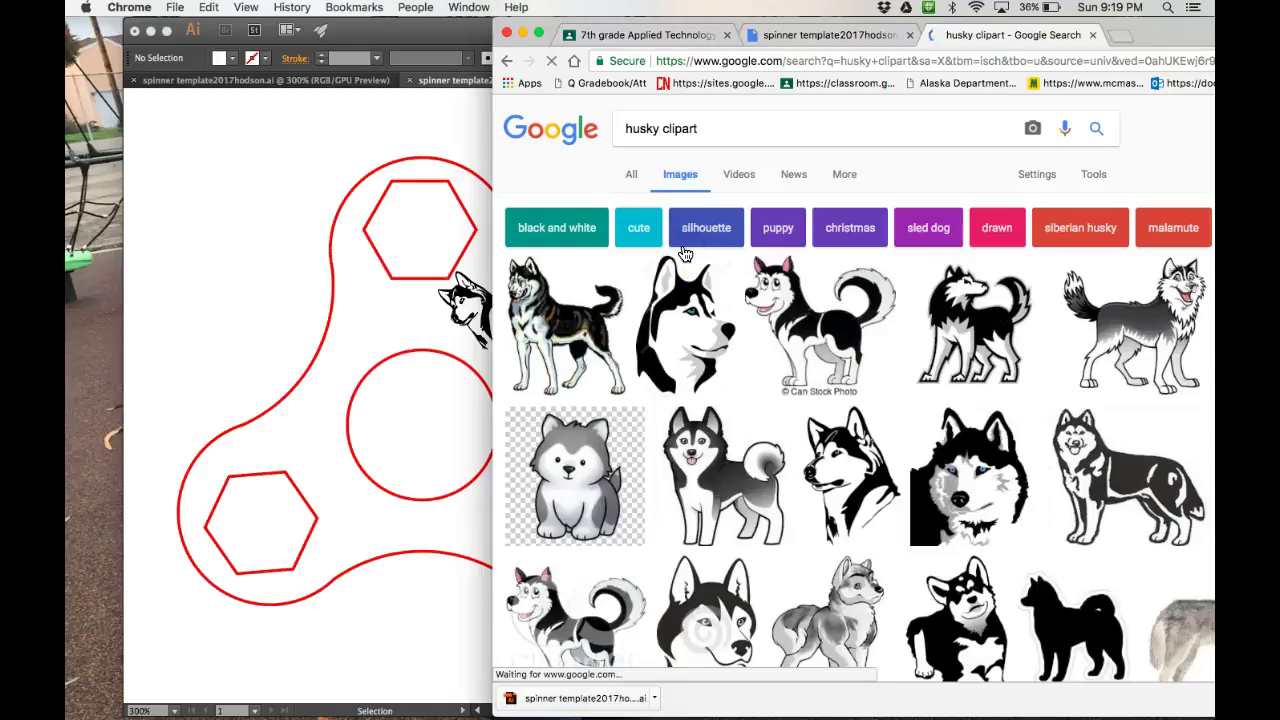
- Enlarge the black-and-white lying husky from the image results and copy the image
scroll(614, 443, "down", 2)
scroll(614, 443, "down", 3)
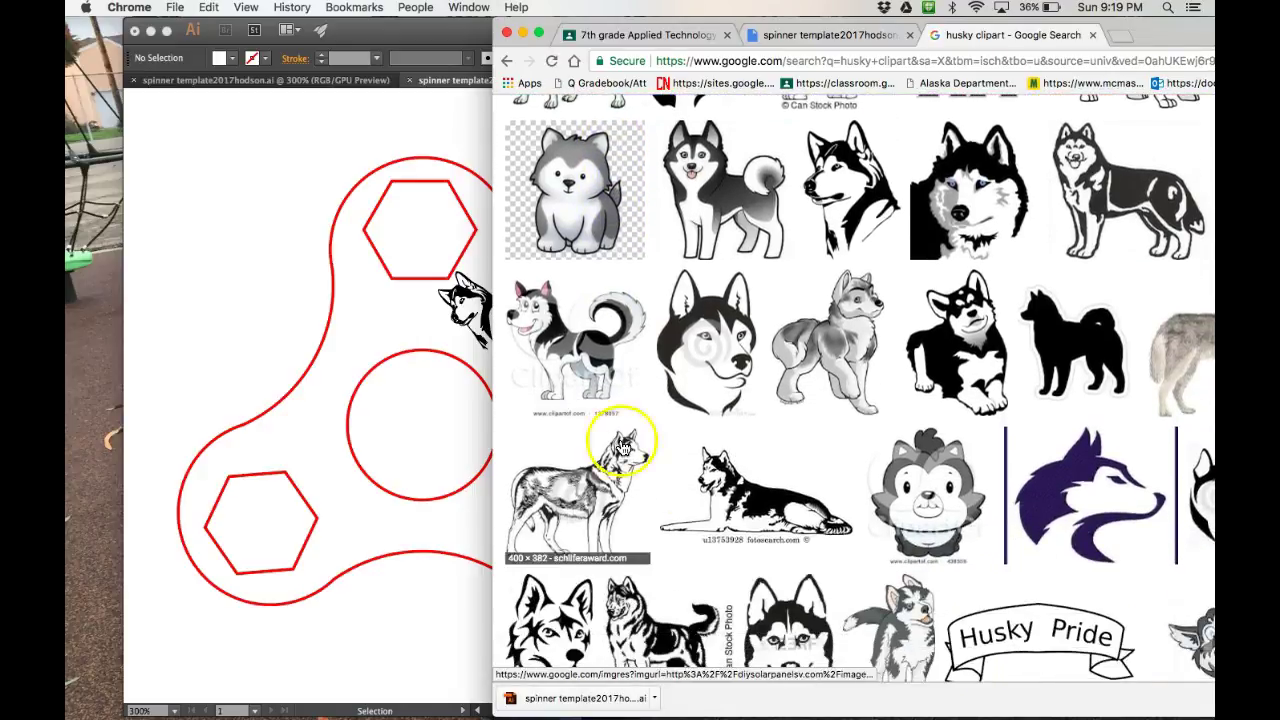
left_click(757, 497)
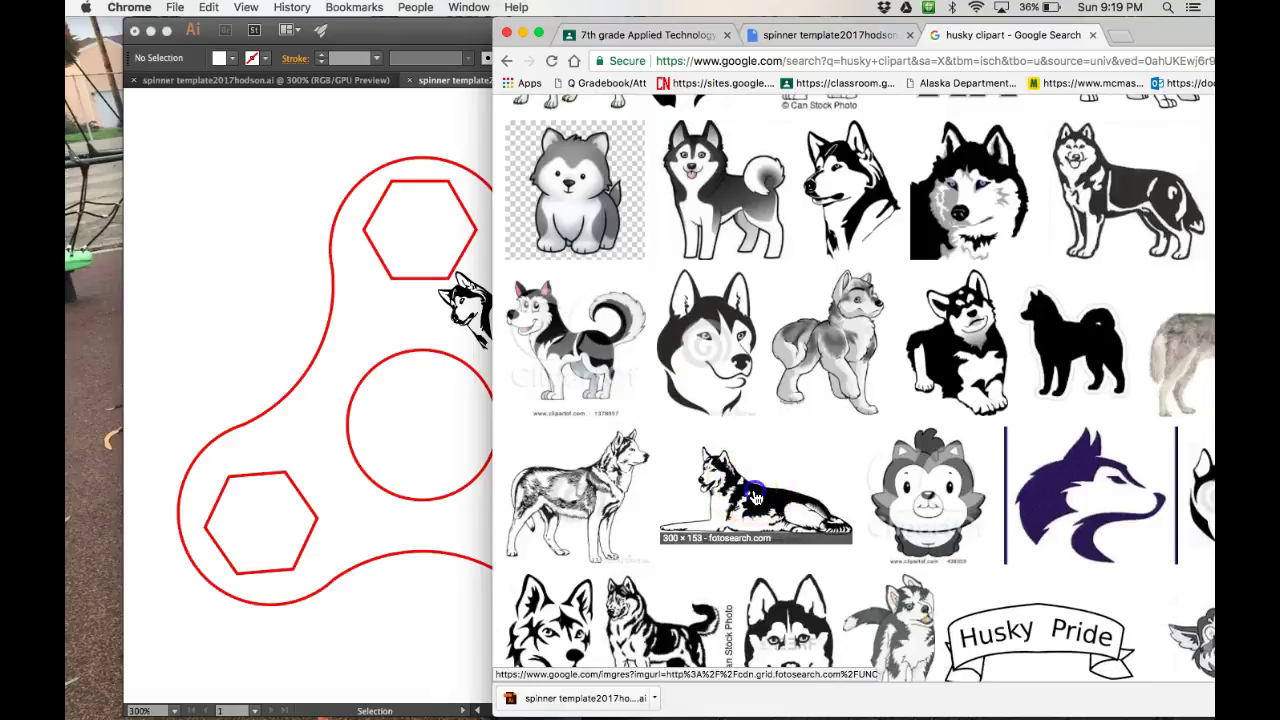
left_click(830, 438)
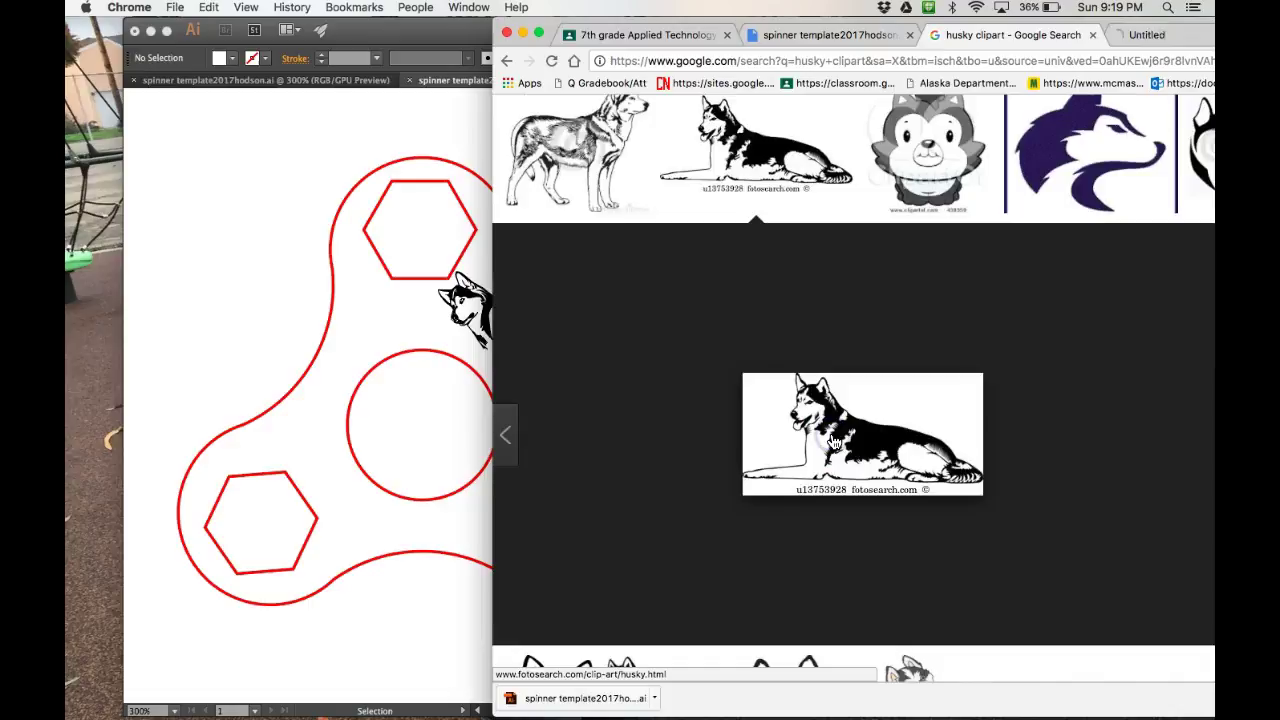
right_click(832, 438)
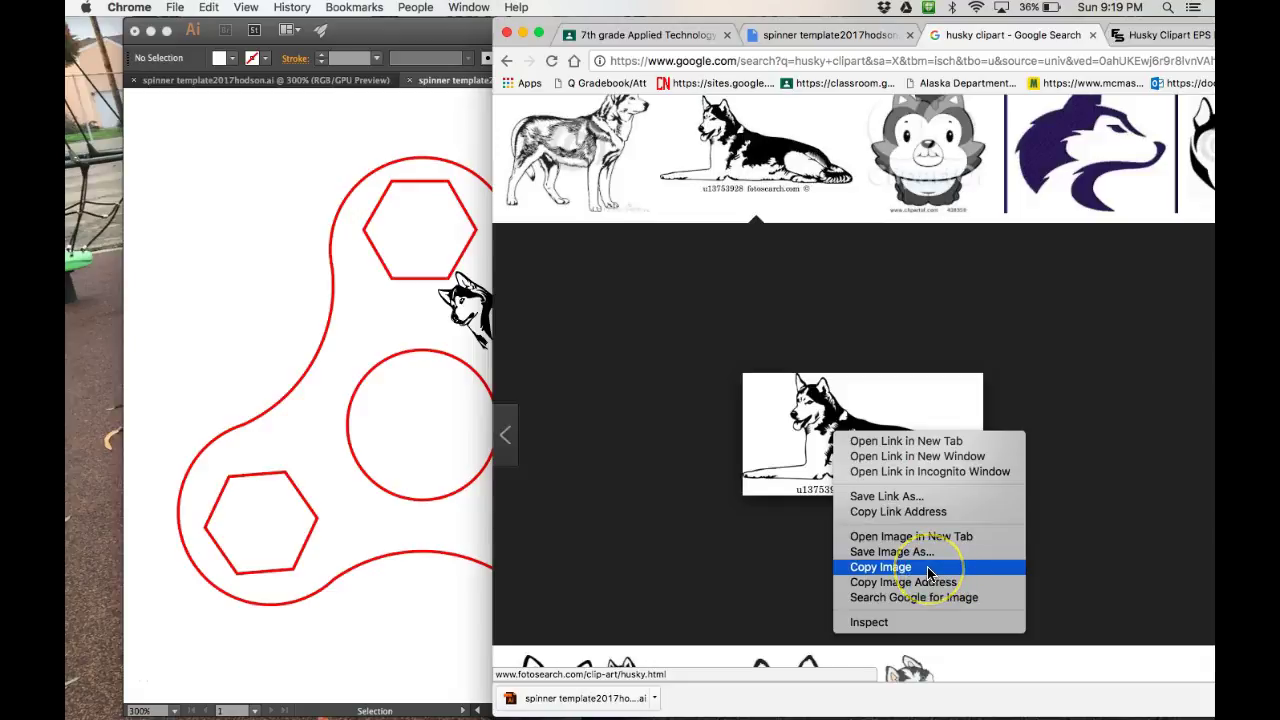
left_click(887, 569)
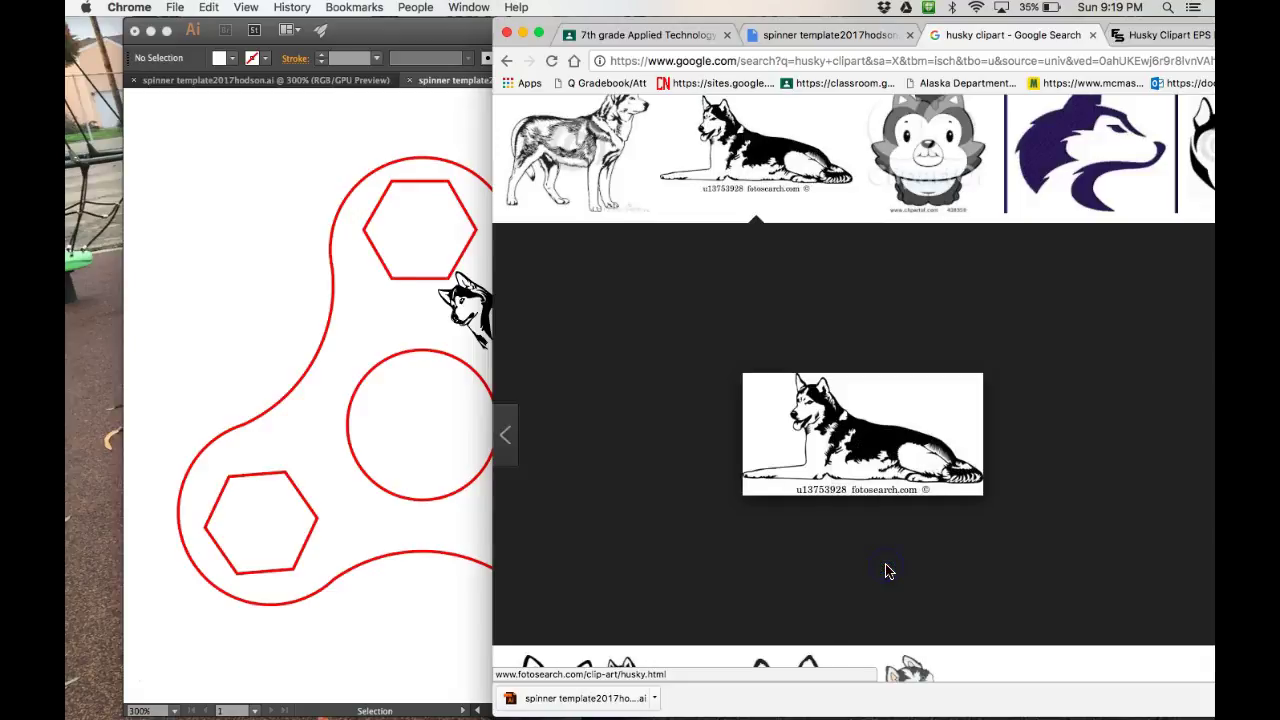
- Switch back to Illustrator, paste the lying husky image, and convert it to vector paths with Image Trace Make and Expand
left_click(221, 245)
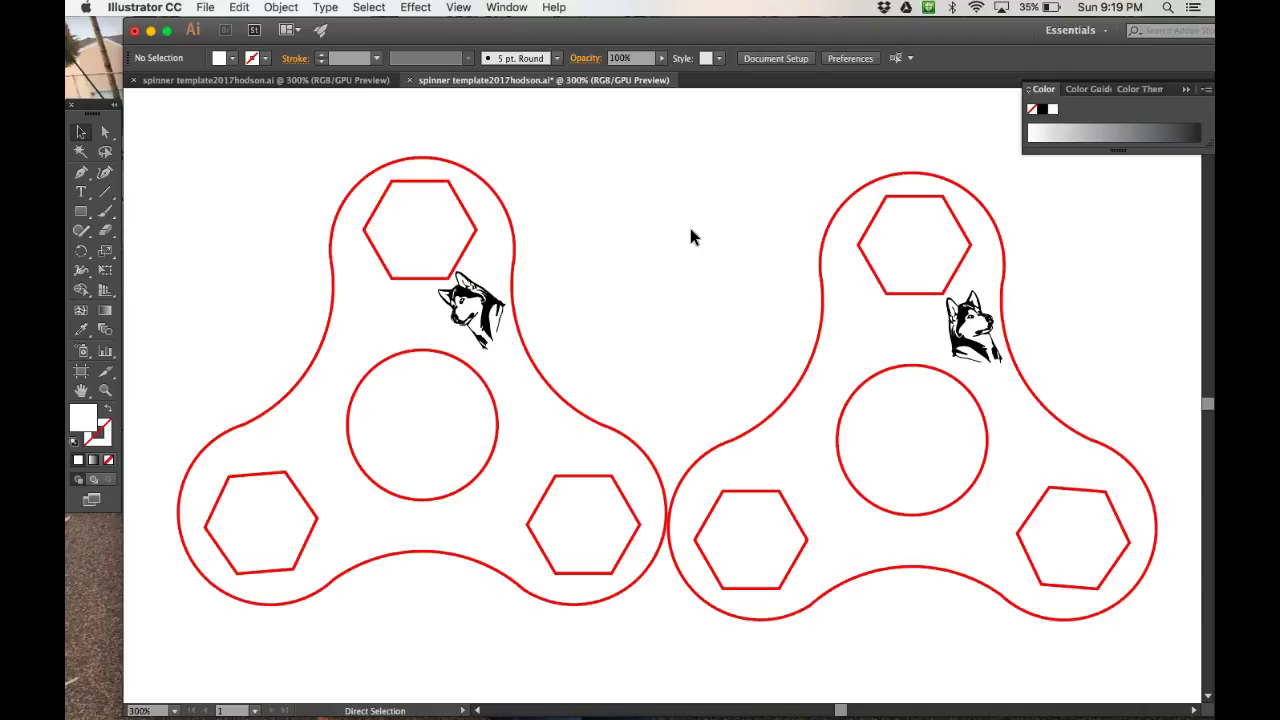
key("super+v")
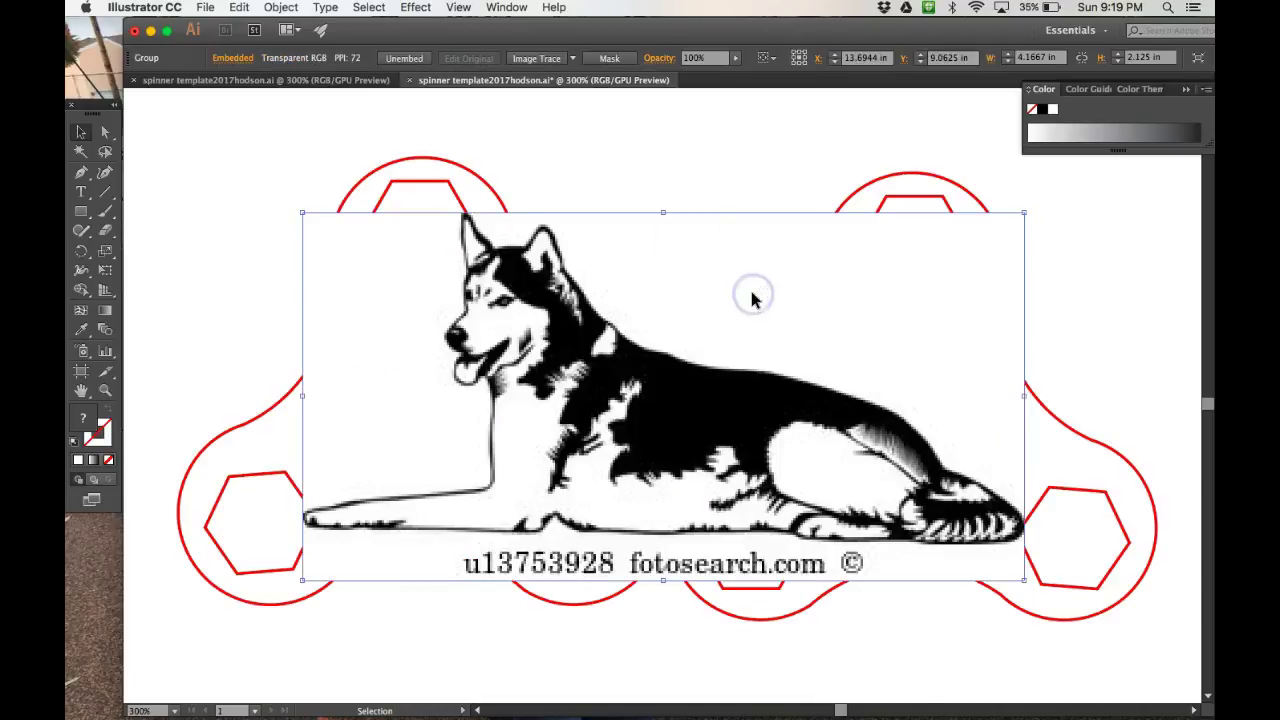
left_click(283, 8)
mouse_move(374, 418)
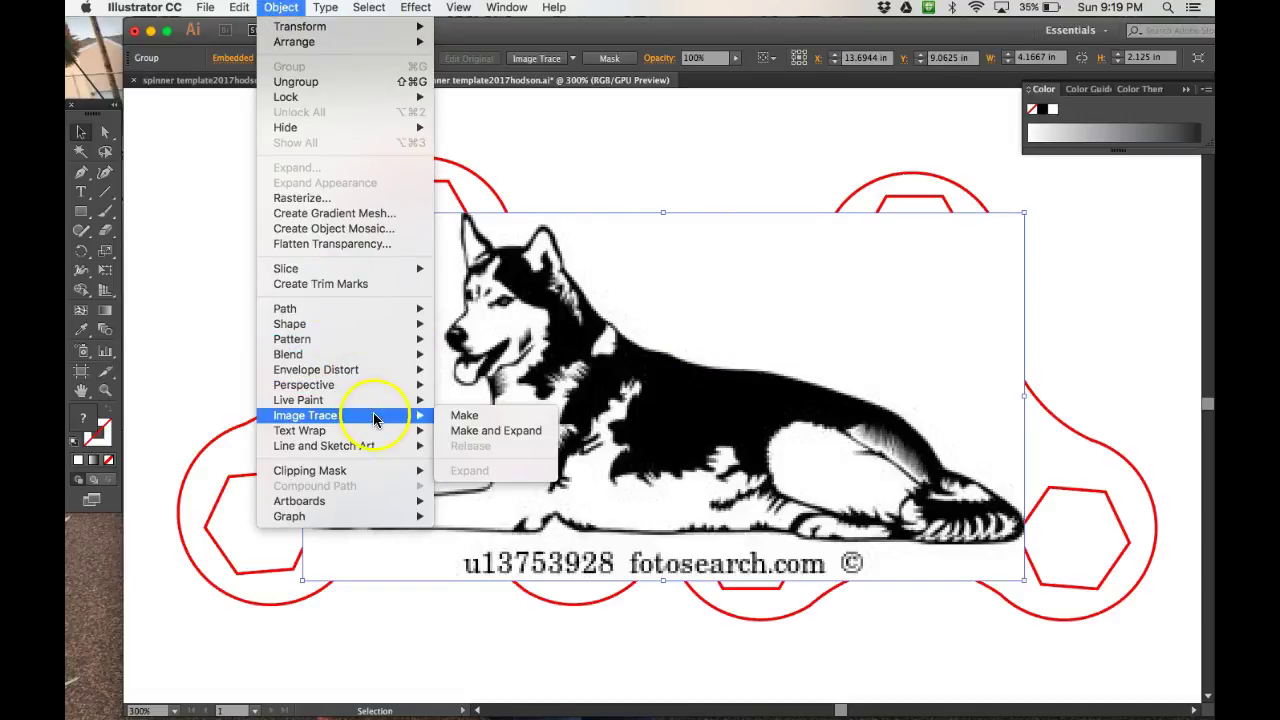
left_click(516, 432)
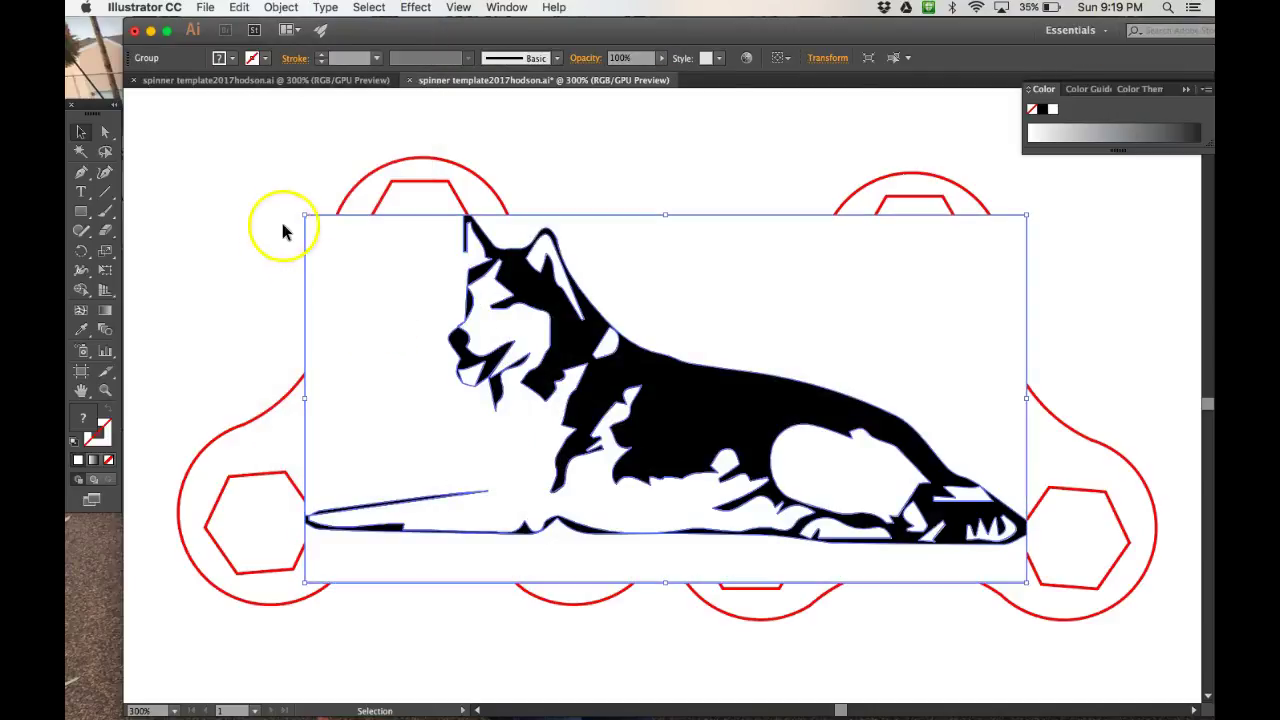
- Shrink the traced lying husky into the space between the spinners and delete its surrounding white background pieces using Direct Selection
mouse_move(305, 215)
left_mouse_down()
mouse_move(520, 303)
mouse_move(792, 448)
left_mouse_up()
mouse_move(924, 541)
left_mouse_down()
mouse_move(766, 449)
mouse_move(645, 413)
mouse_move(698, 366)
left_mouse_up()
left_click(106, 133)
left_click(651, 214)
left_click(698, 277)
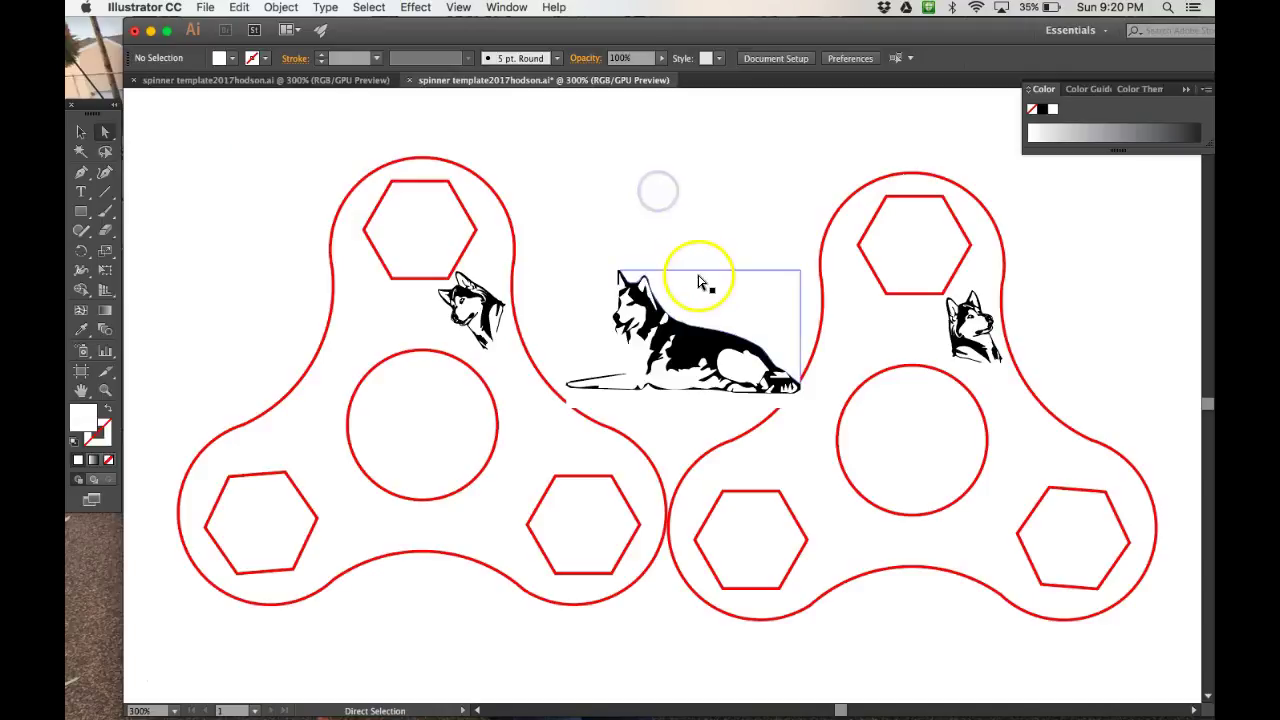
left_click(694, 290)
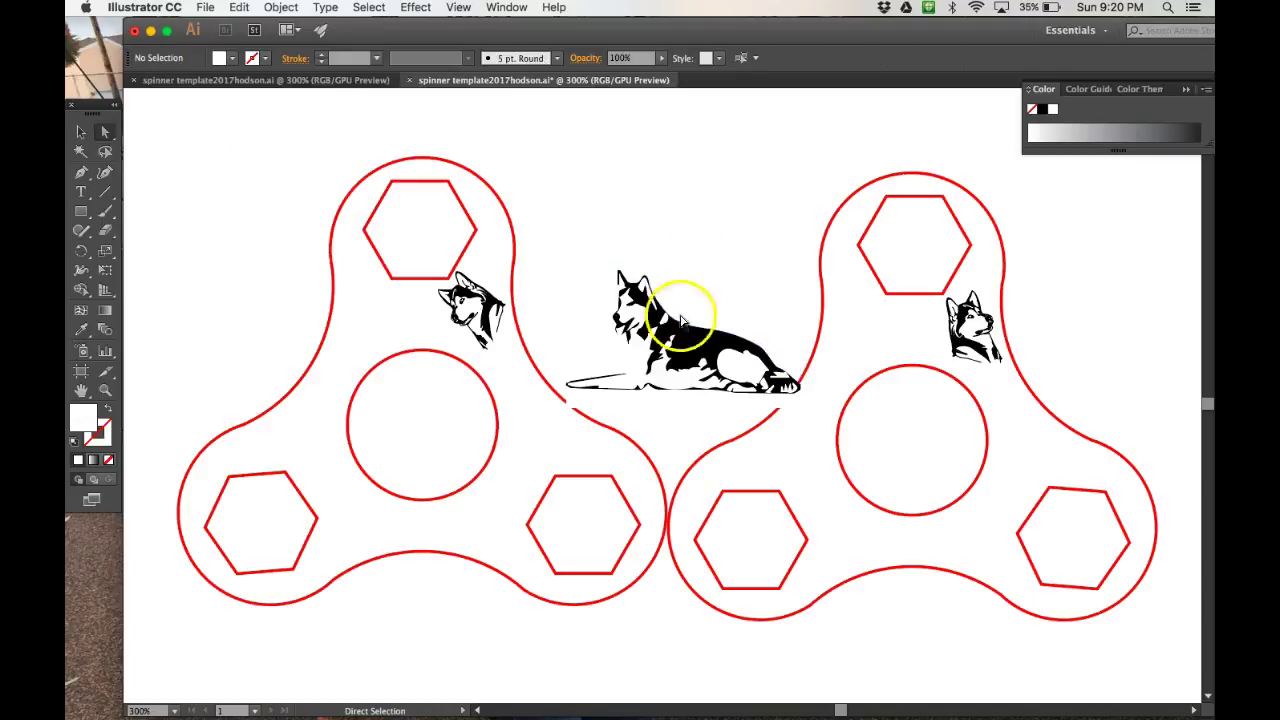
left_click(565, 337)
key("Delete")
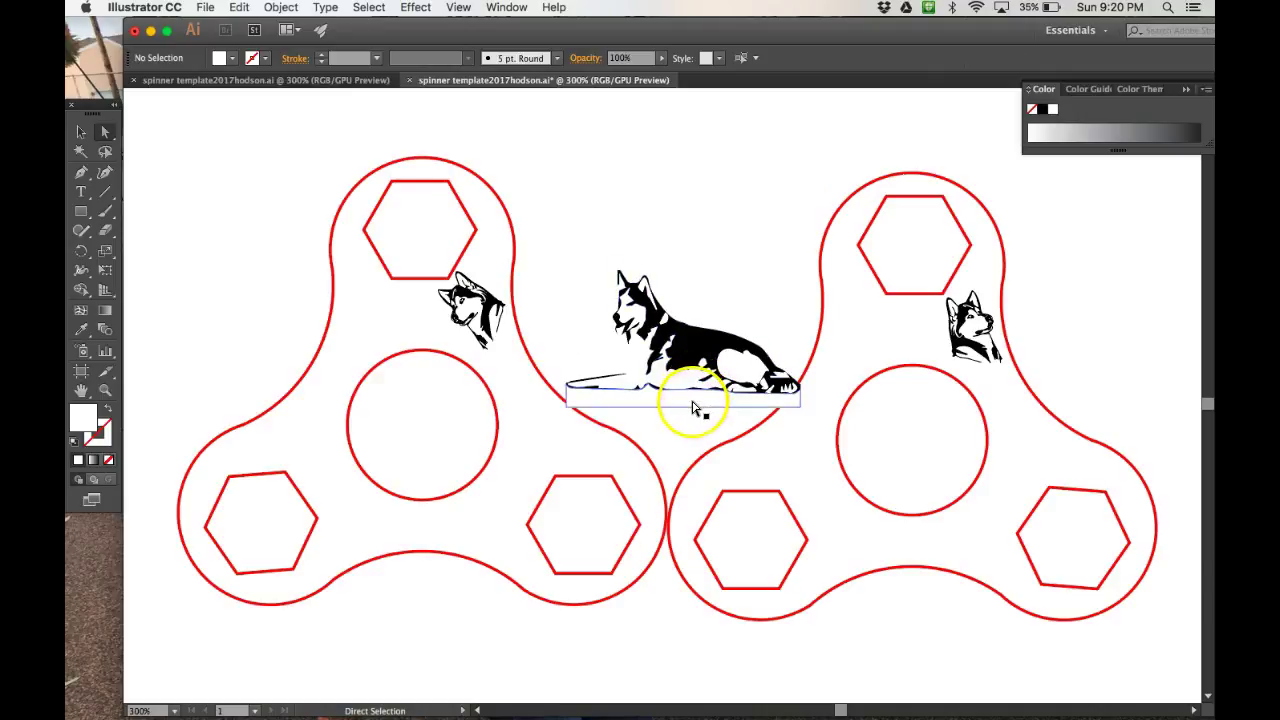
left_click(694, 404)
key("Delete")
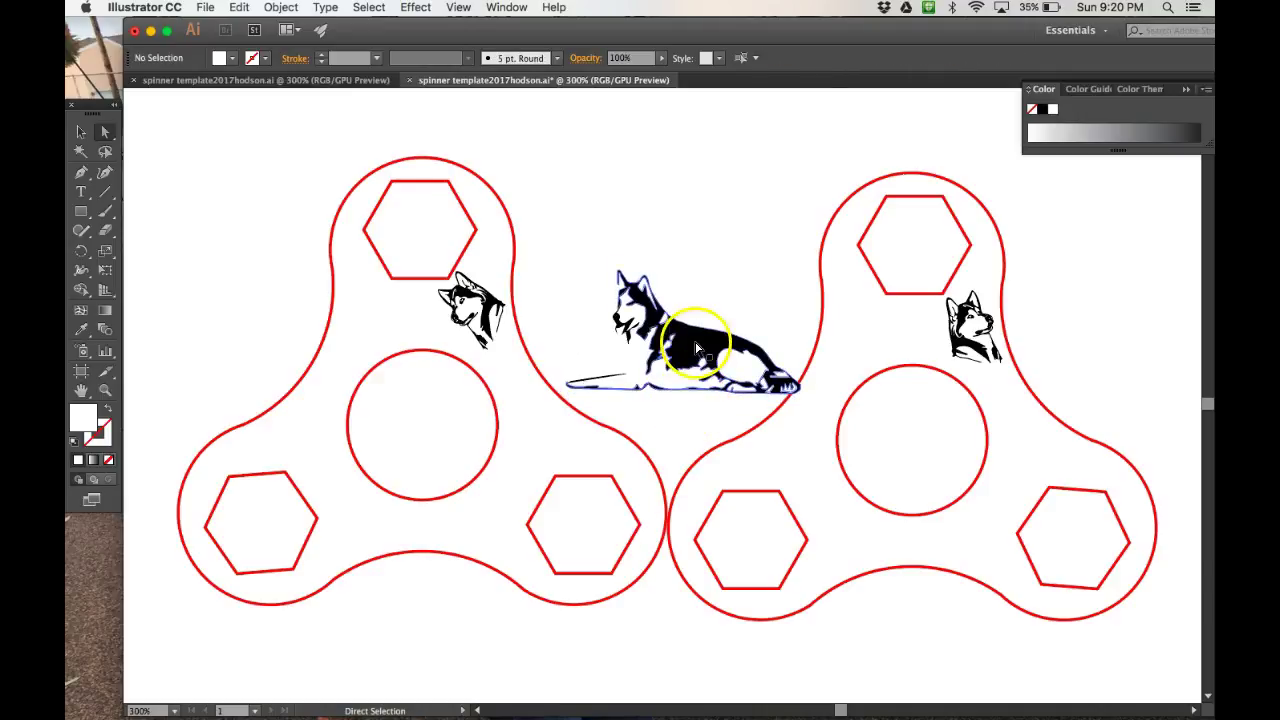
- Shrink the lying husky further and place it on the right spinner's lower-right arm, between the center circle and the hexagonal hole
left_click(82, 133)
left_click(670, 316)
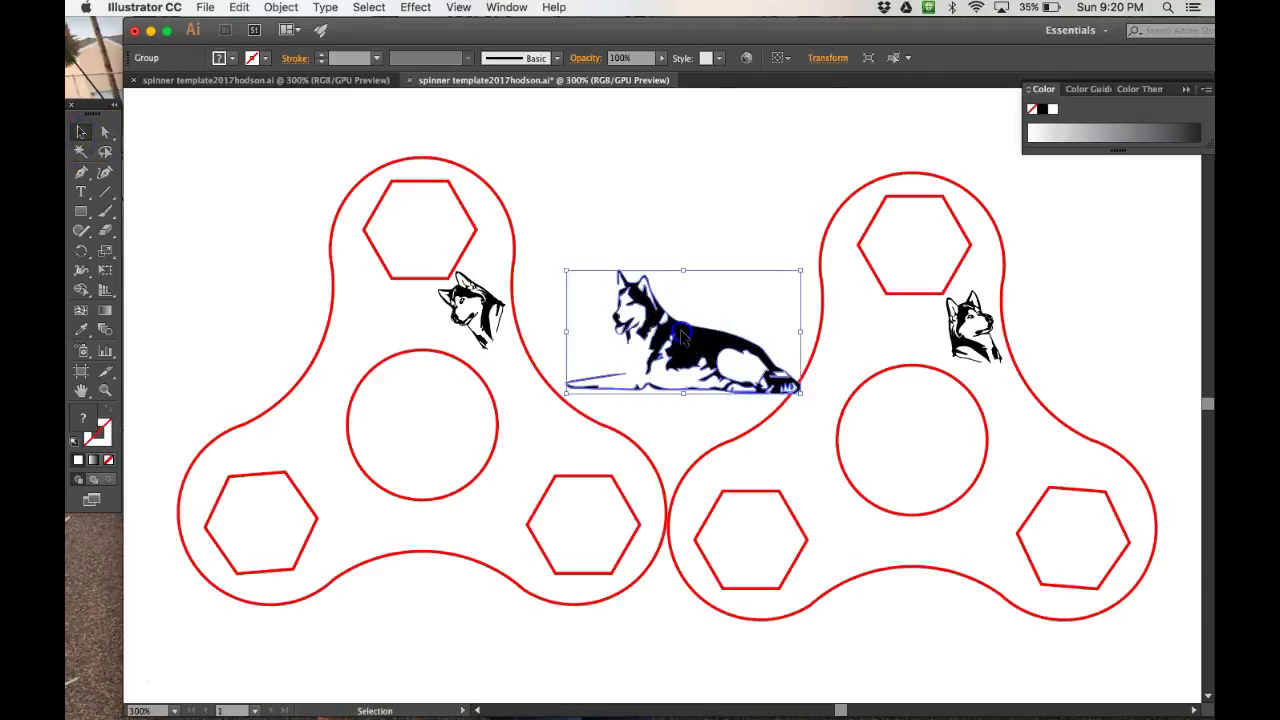
left_click_drag(566, 271, 682, 327)
left_click_drag(748, 371, 972, 547)
left_click_drag(909, 500, 939, 467)
left_click(1022, 462)
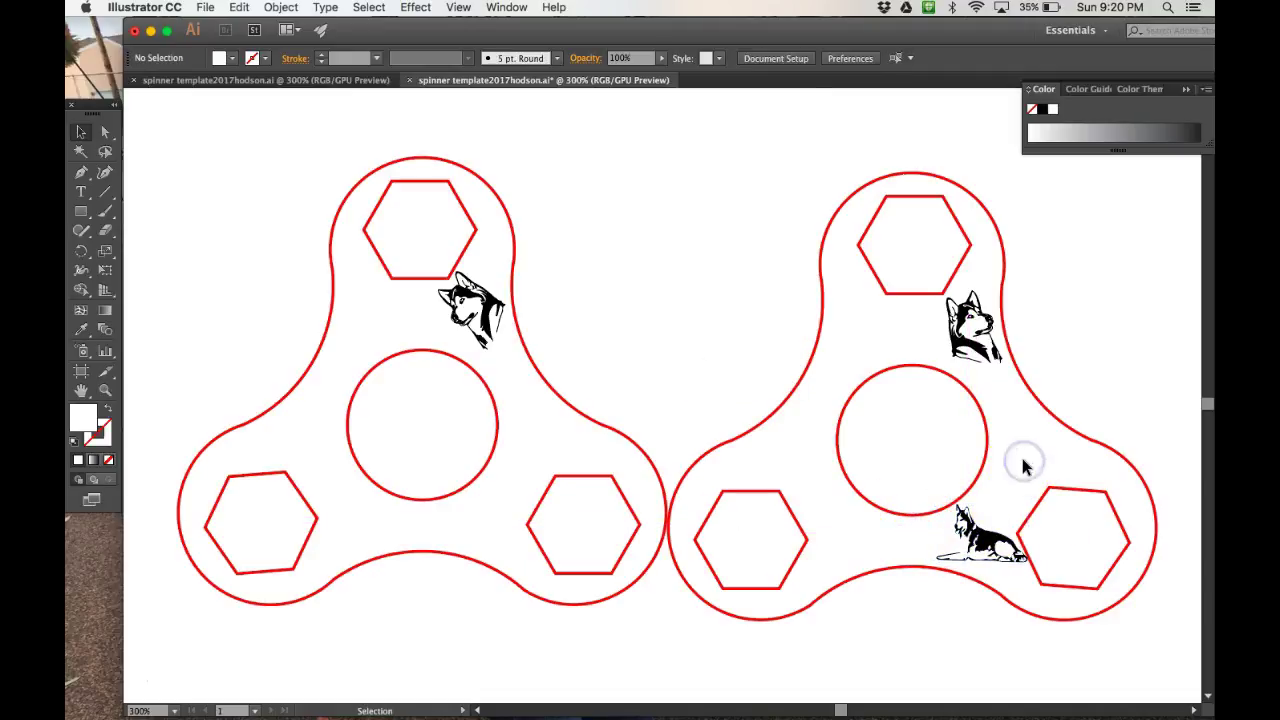